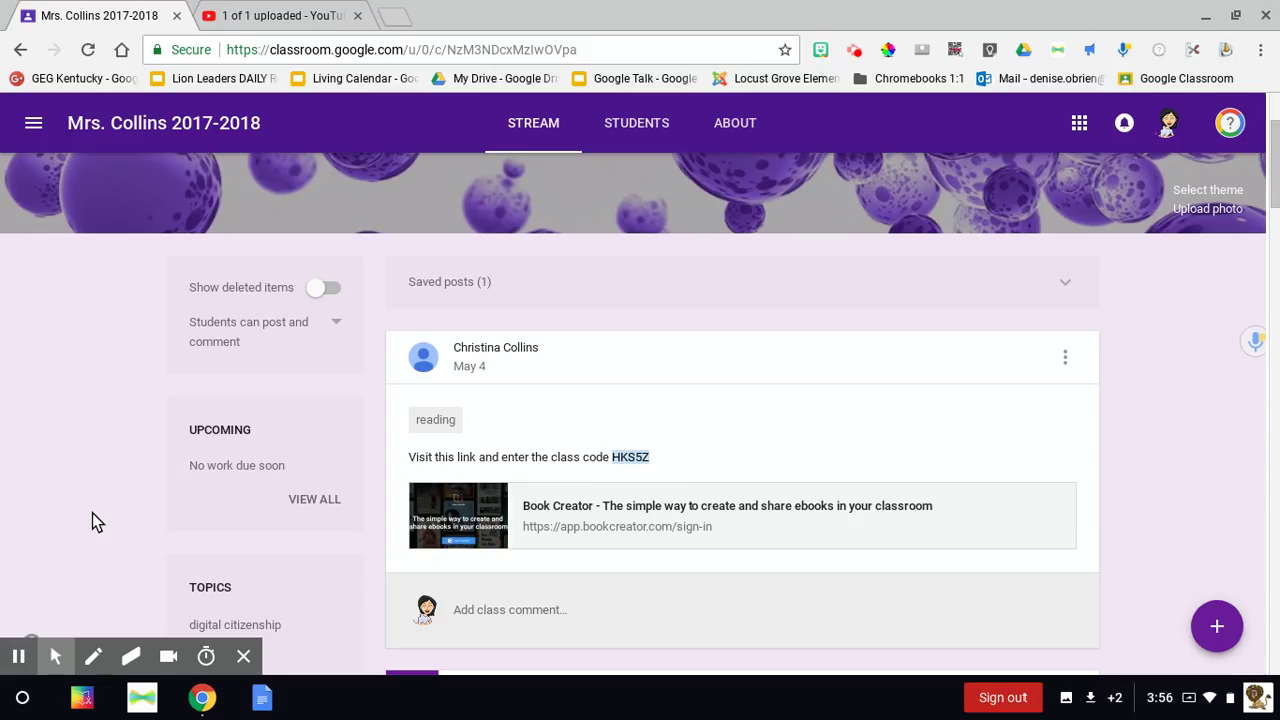
Open the Book Creator library from the Google Classroom page.
mouse_move(55, 663)
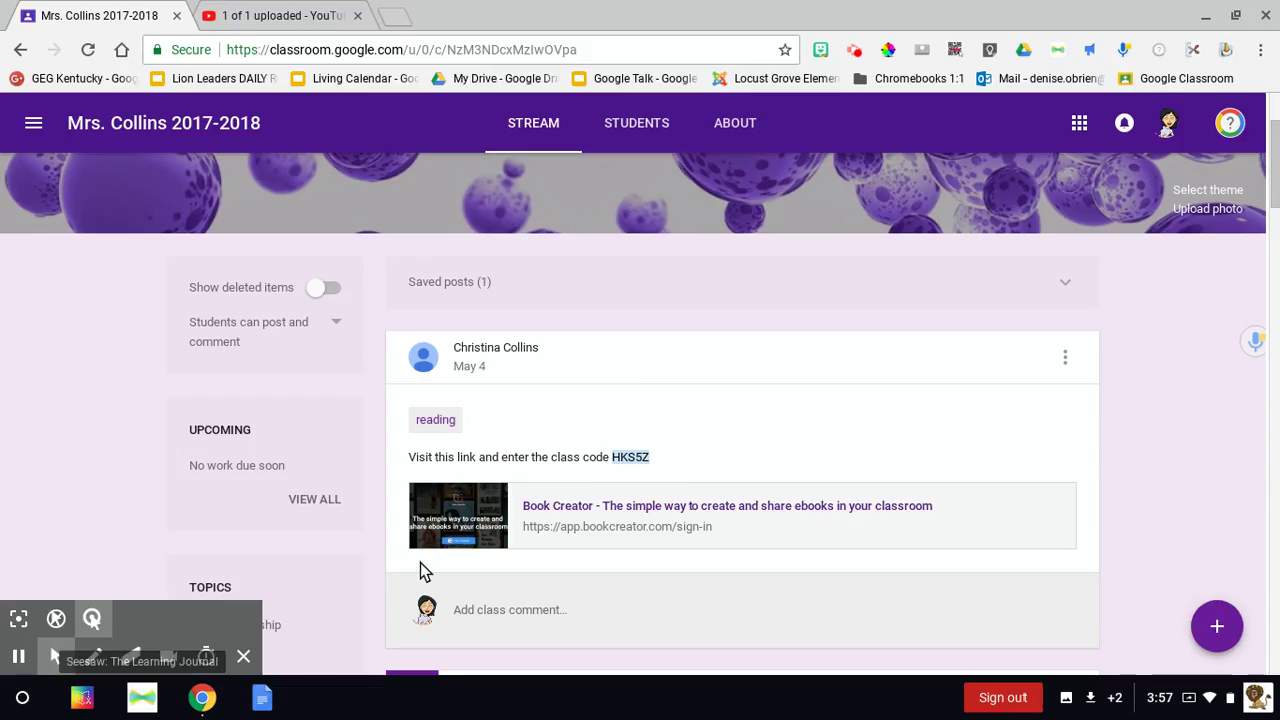
click(657, 461)
click(655, 461)
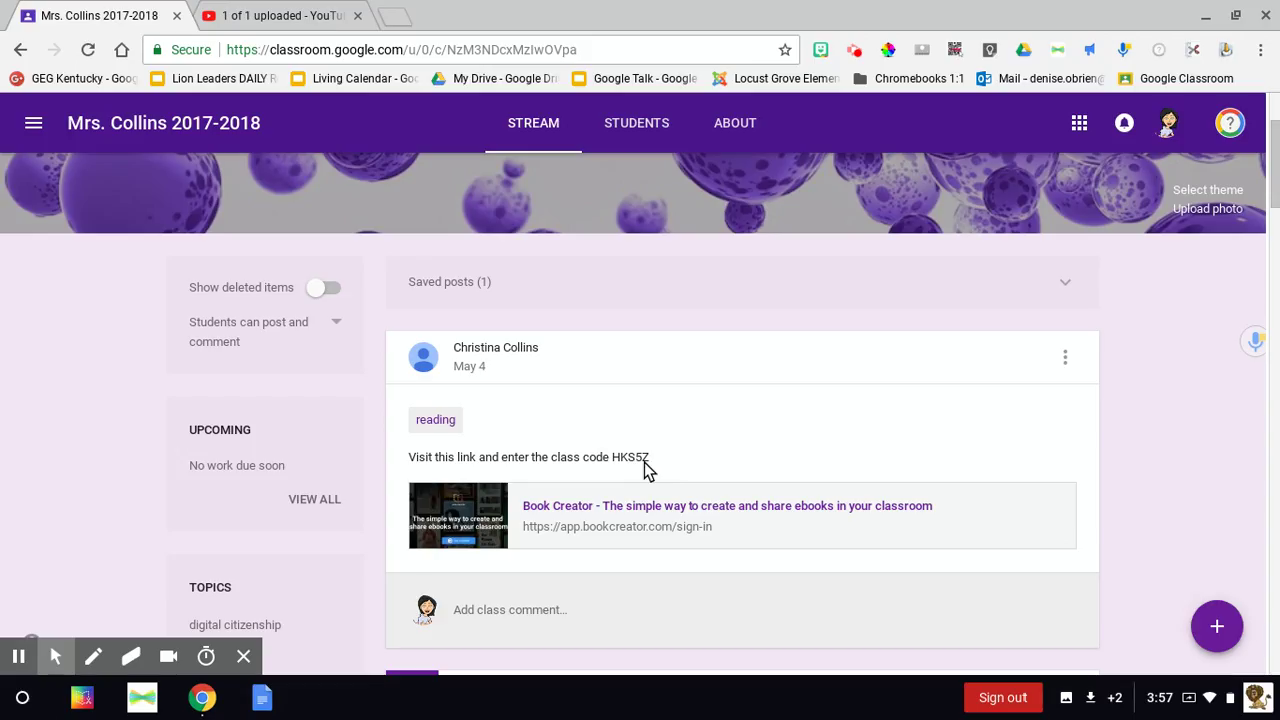
click(52, 650)
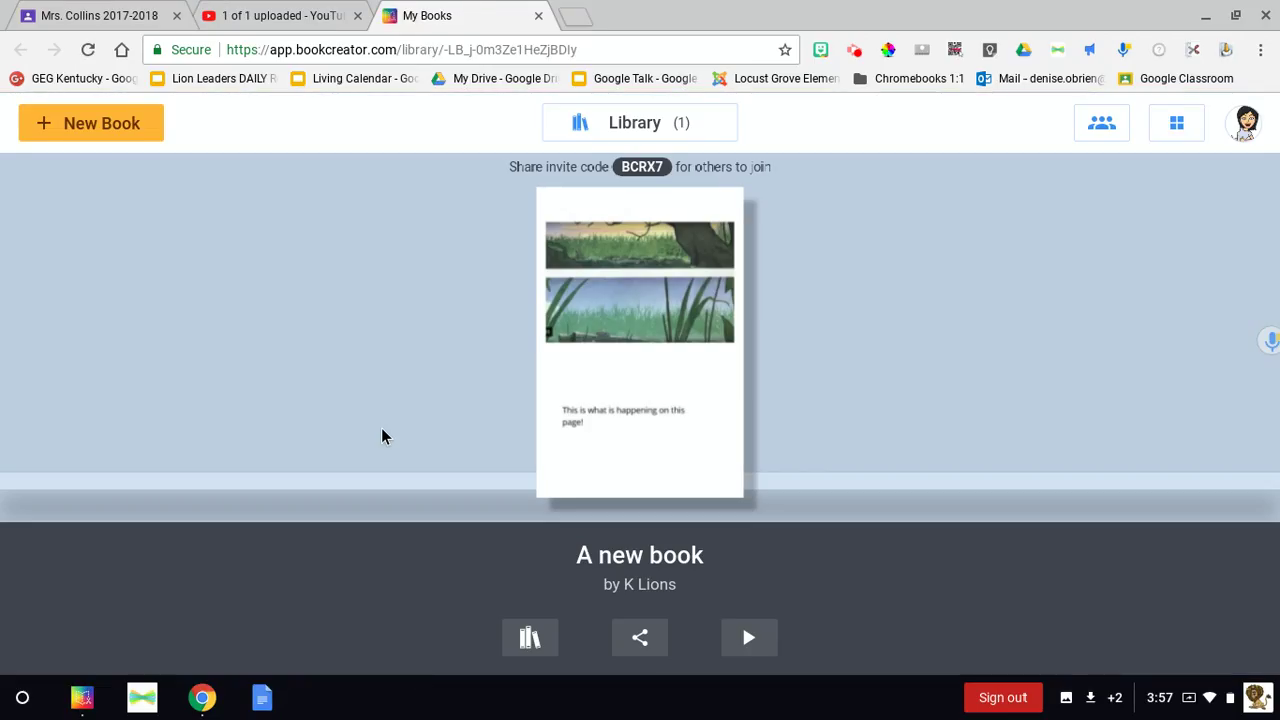
Check which account is signed in to Book Creator, and look up the class code in the Google Classroom reading post.
click(1240, 126)
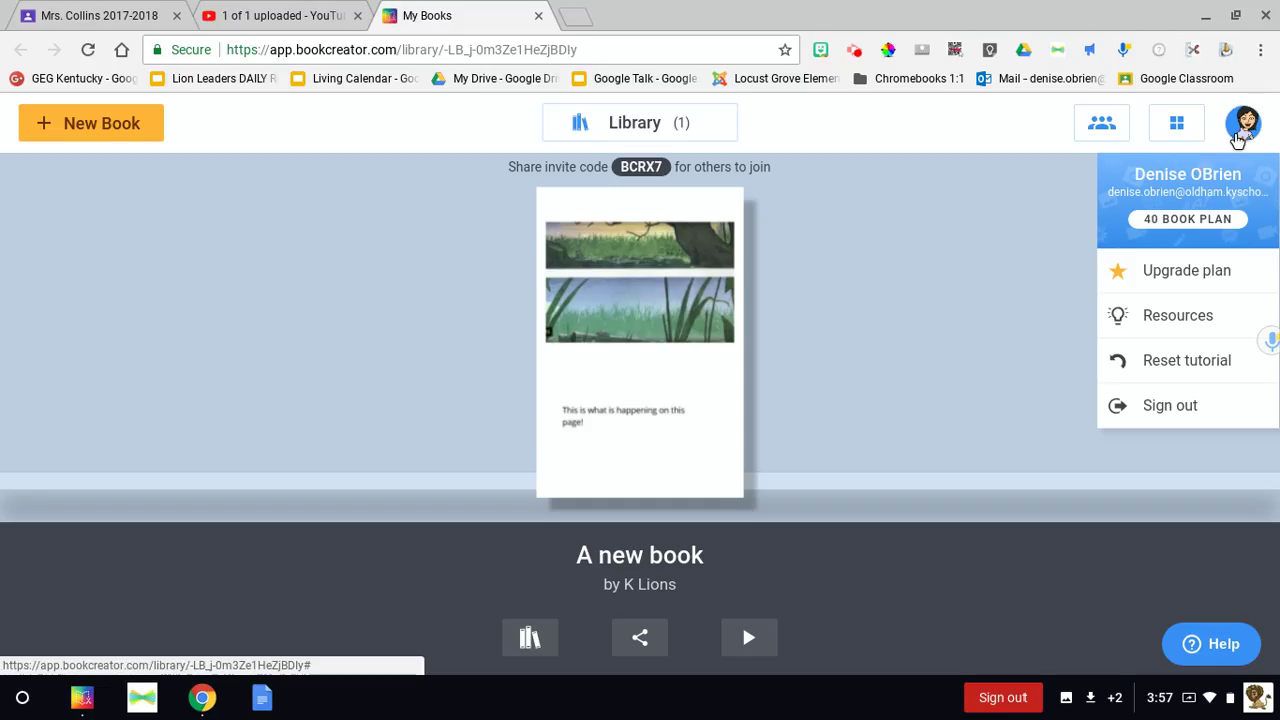
click(1236, 136)
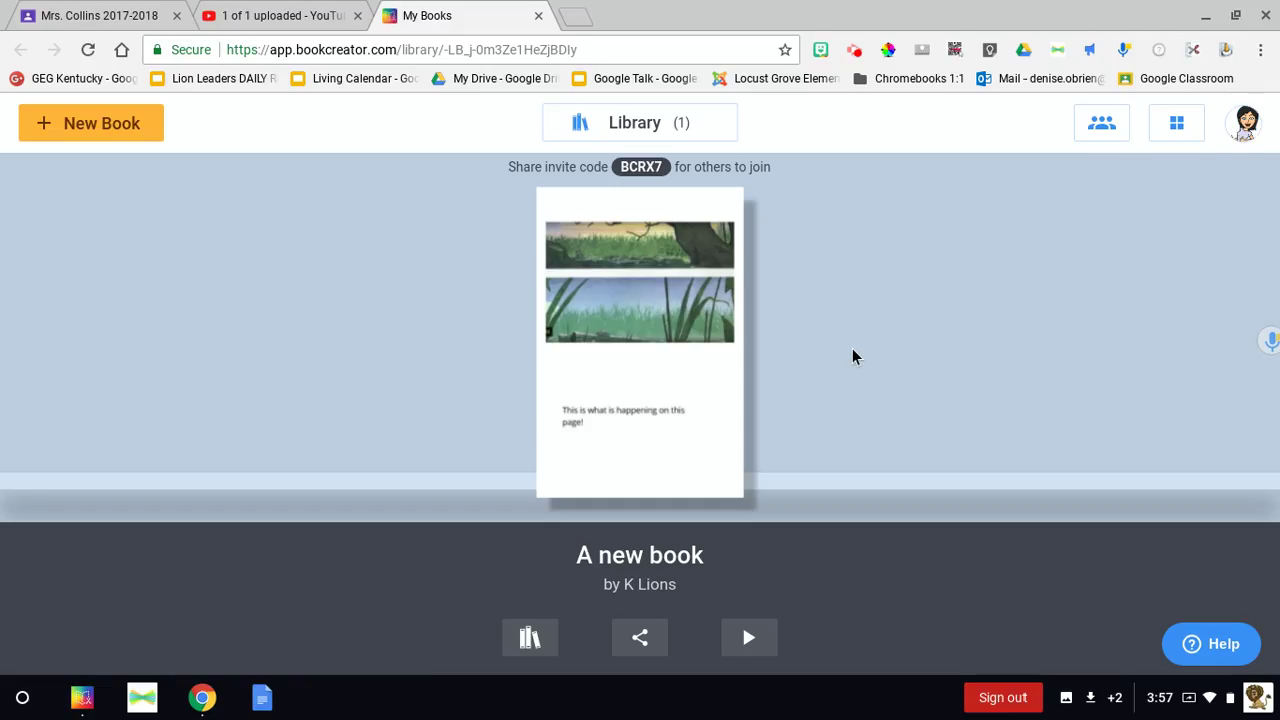
click(28, 17)
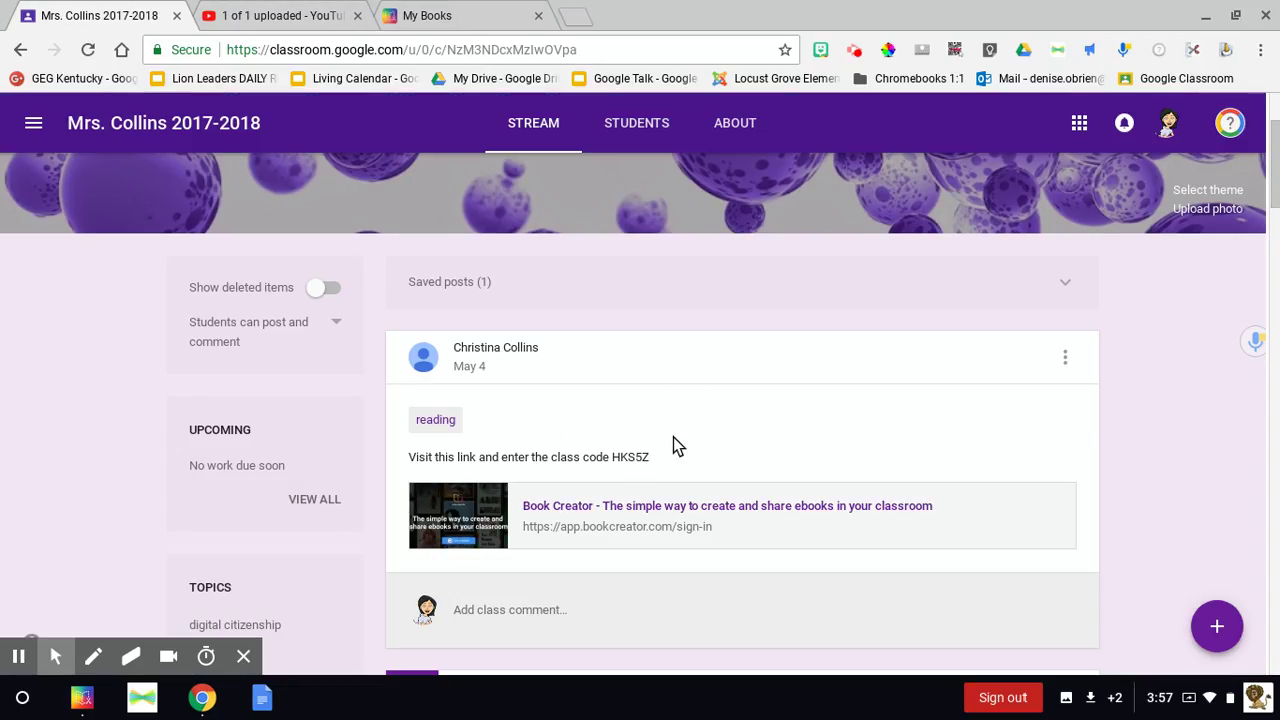
click(420, 14)
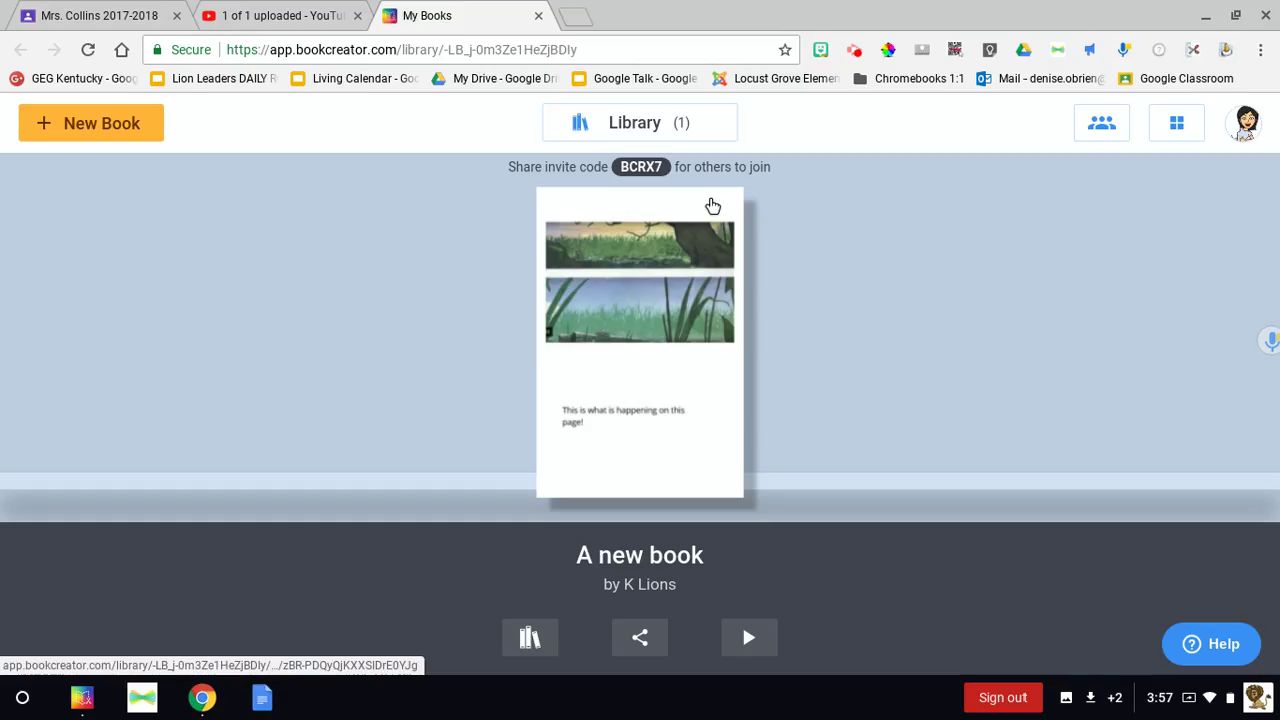
Create a new book with the Square 1:1 shape.
click(128, 140)
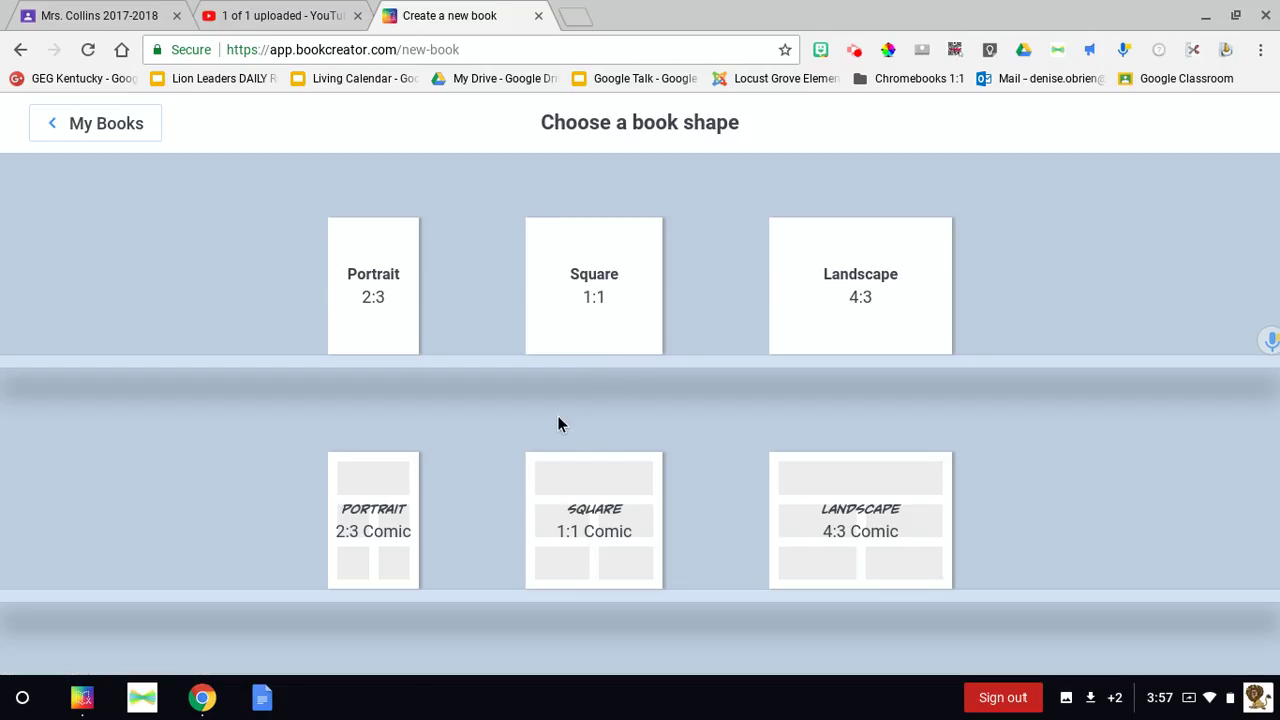
click(608, 290)
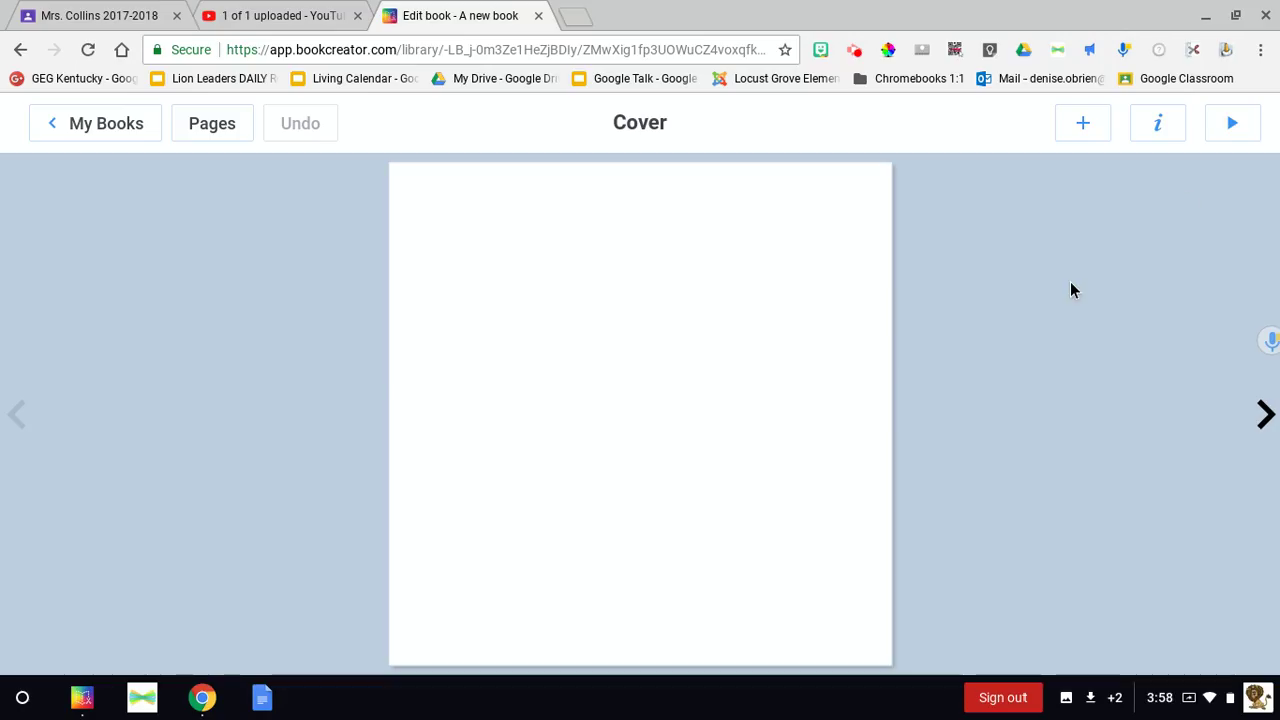
Review the media types and shapes that can be added to the cover.
click(1070, 137)
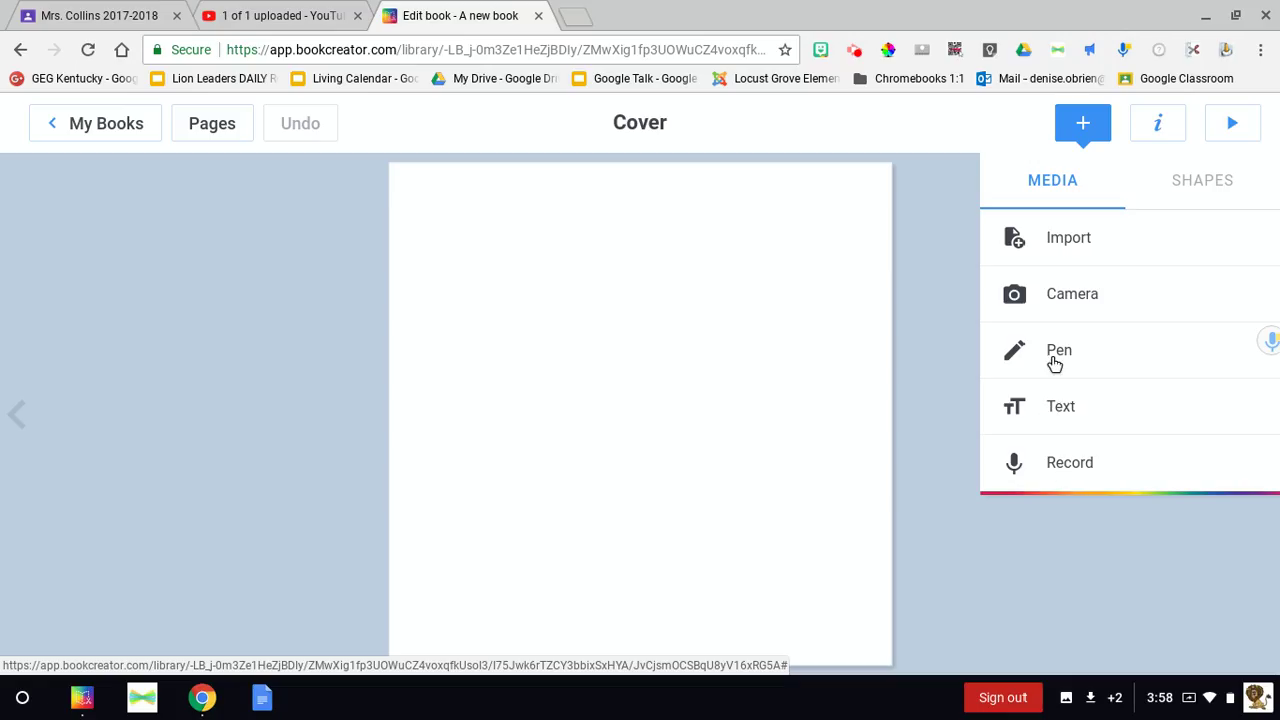
click(1180, 190)
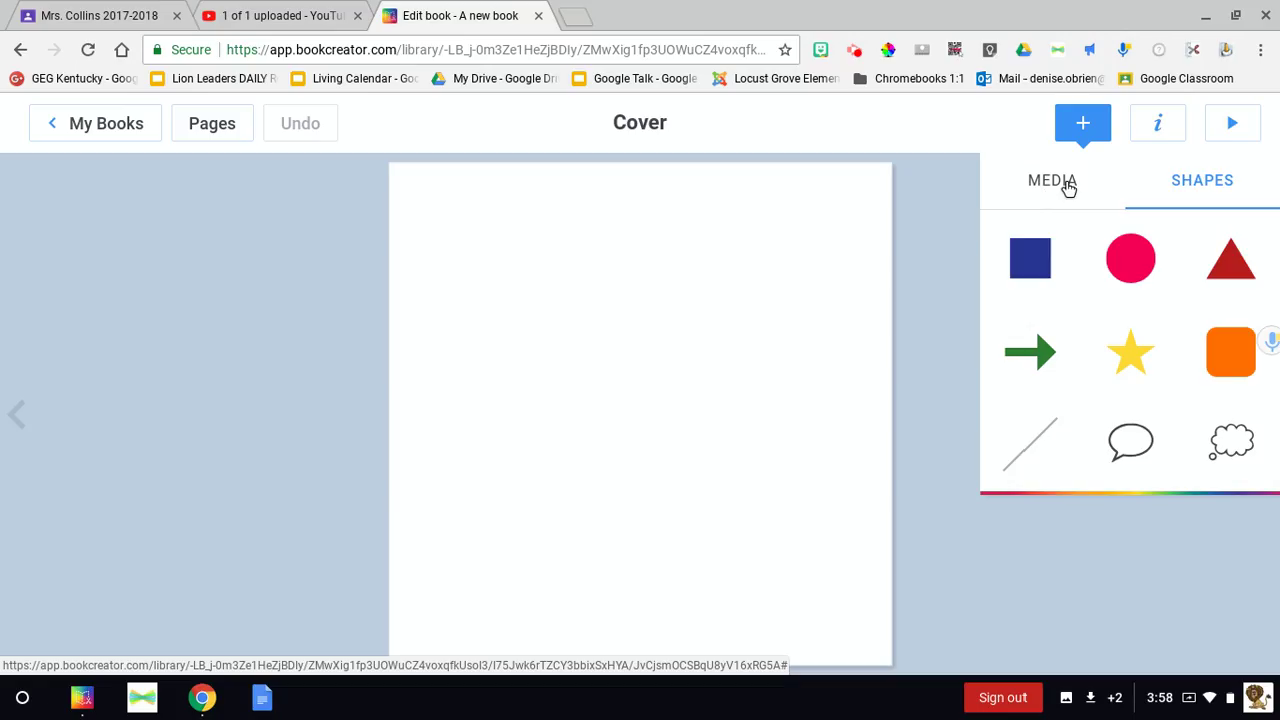
click(948, 208)
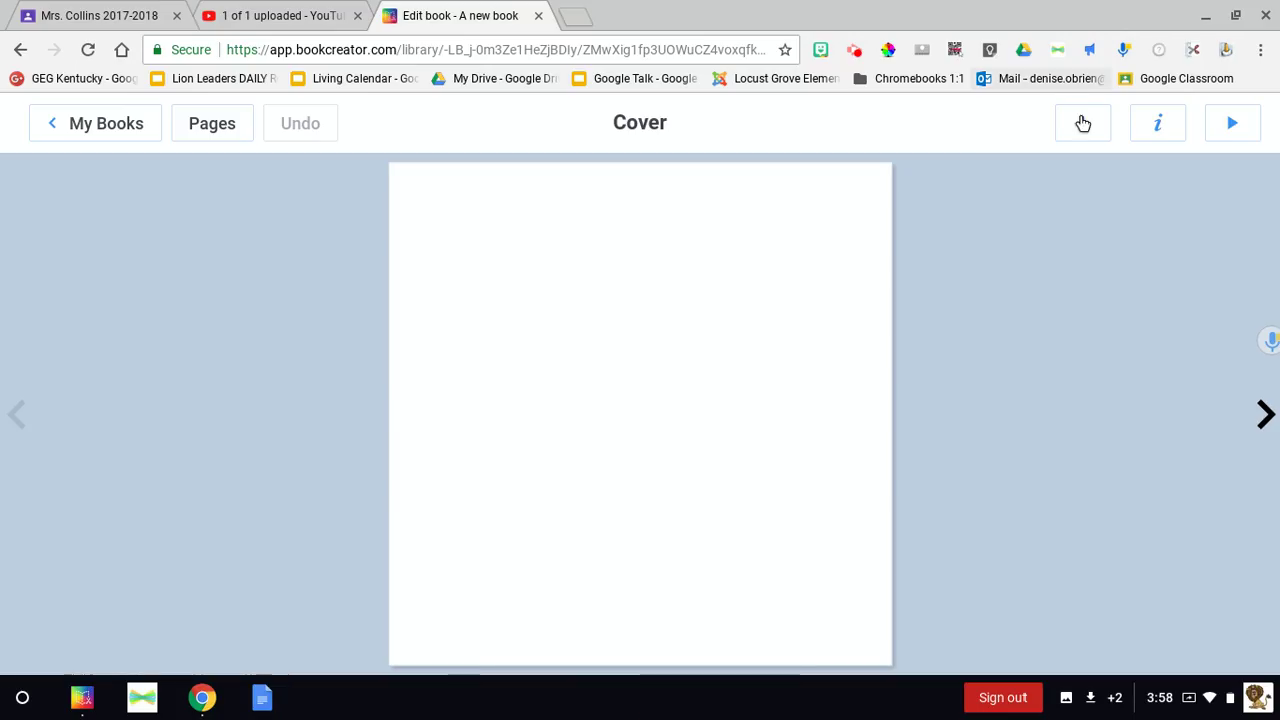
Import "Screenshot 2018-05-06 at 3.45.45 PM.png" from Downloads onto the cover and move the picture to the upper part of the page.
click(1081, 123)
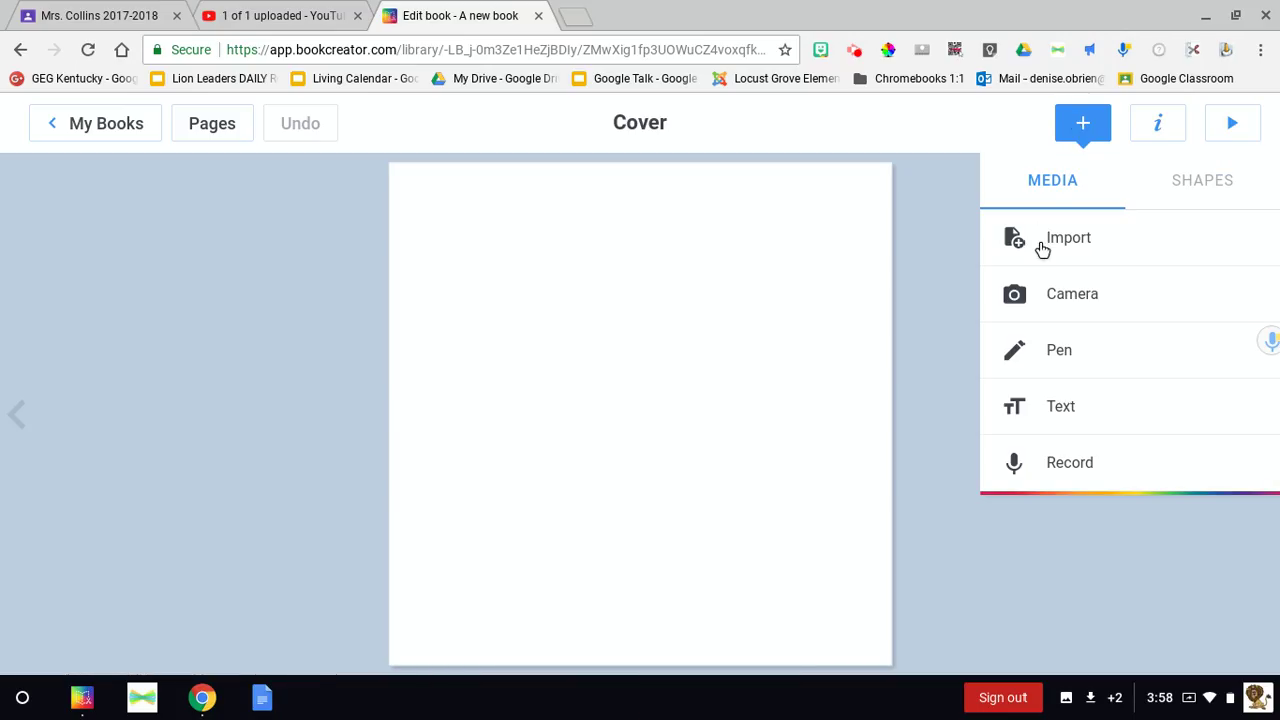
click(1041, 249)
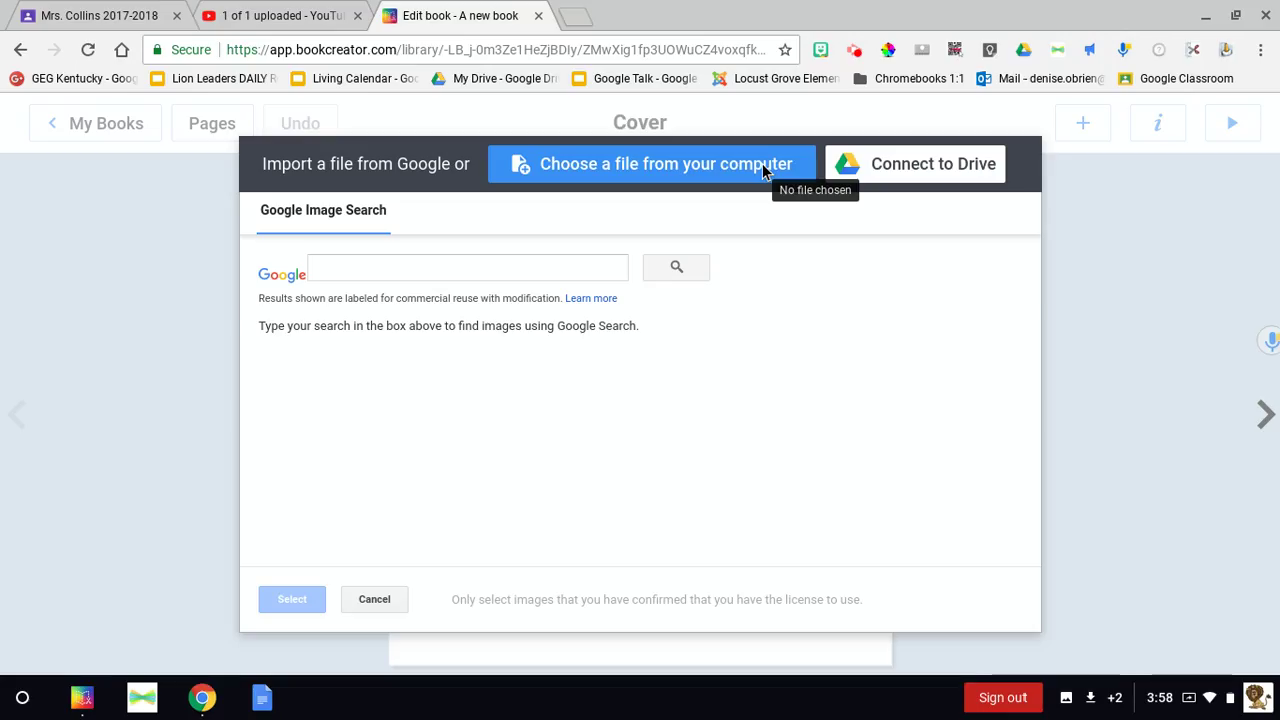
click(588, 172)
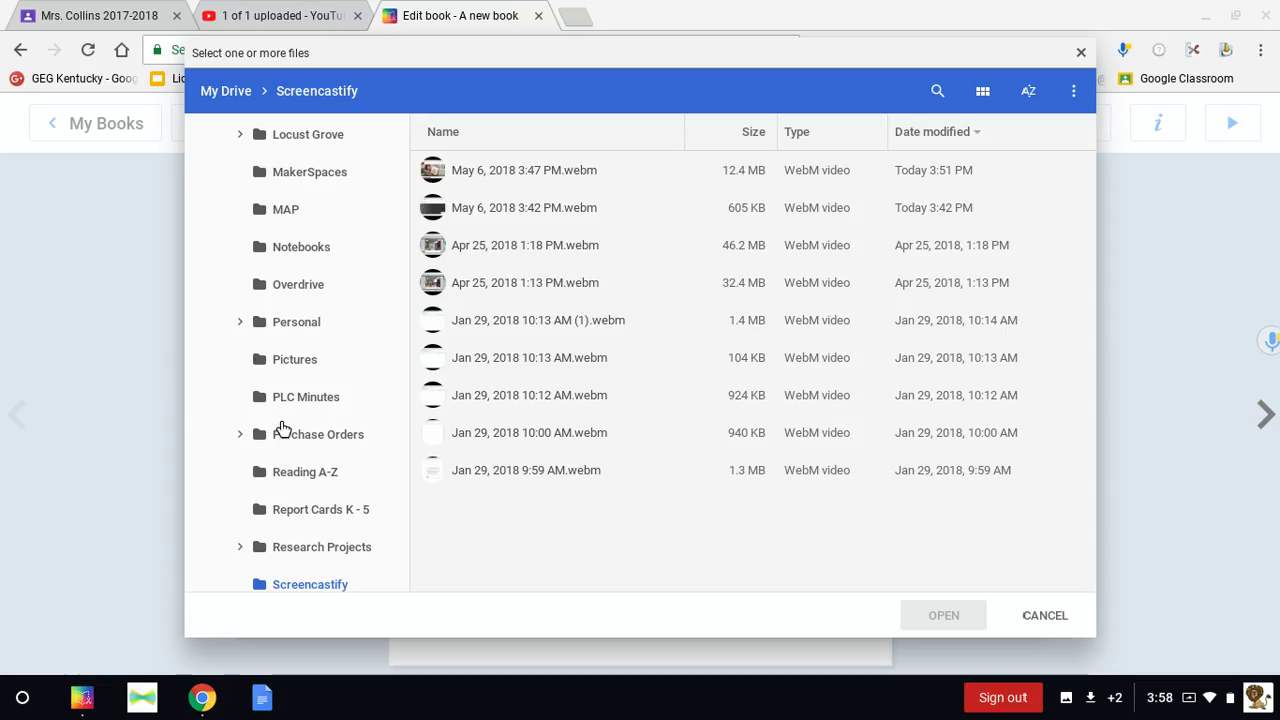
scroll(371, 500, up, 2)
scroll(372, 500, down, 5)
scroll(372, 500, up, 15)
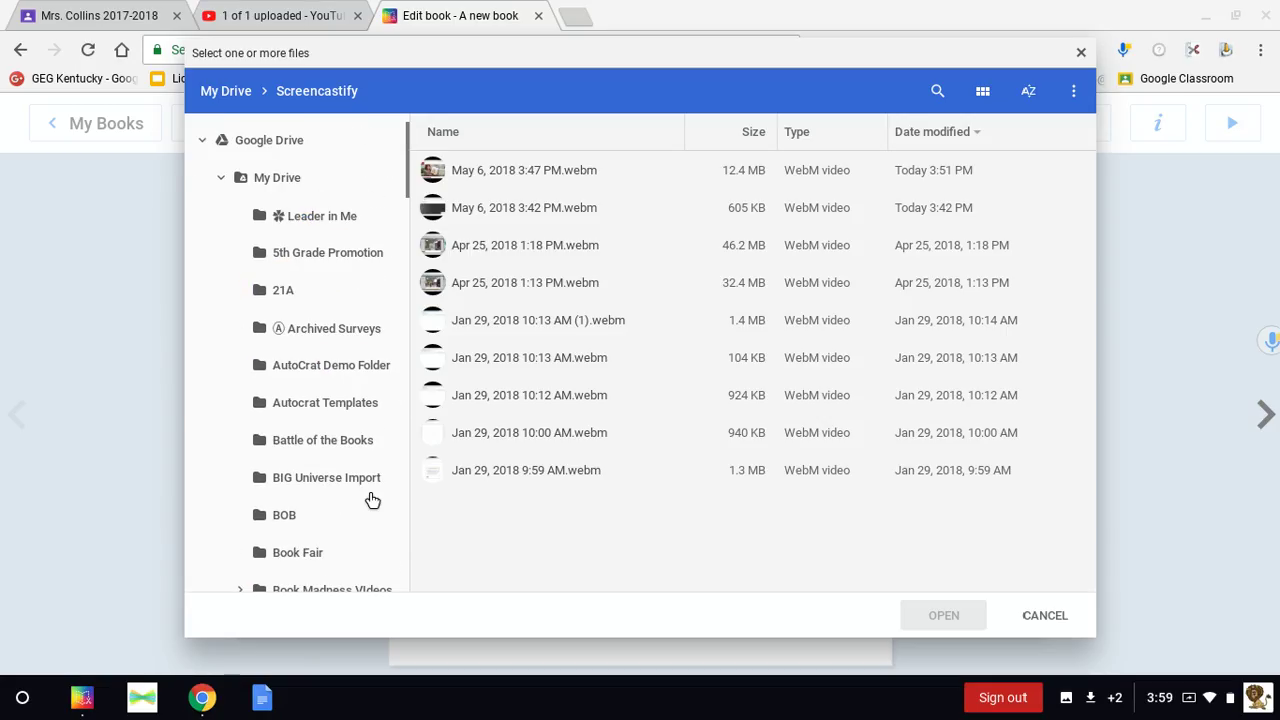
click(222, 178)
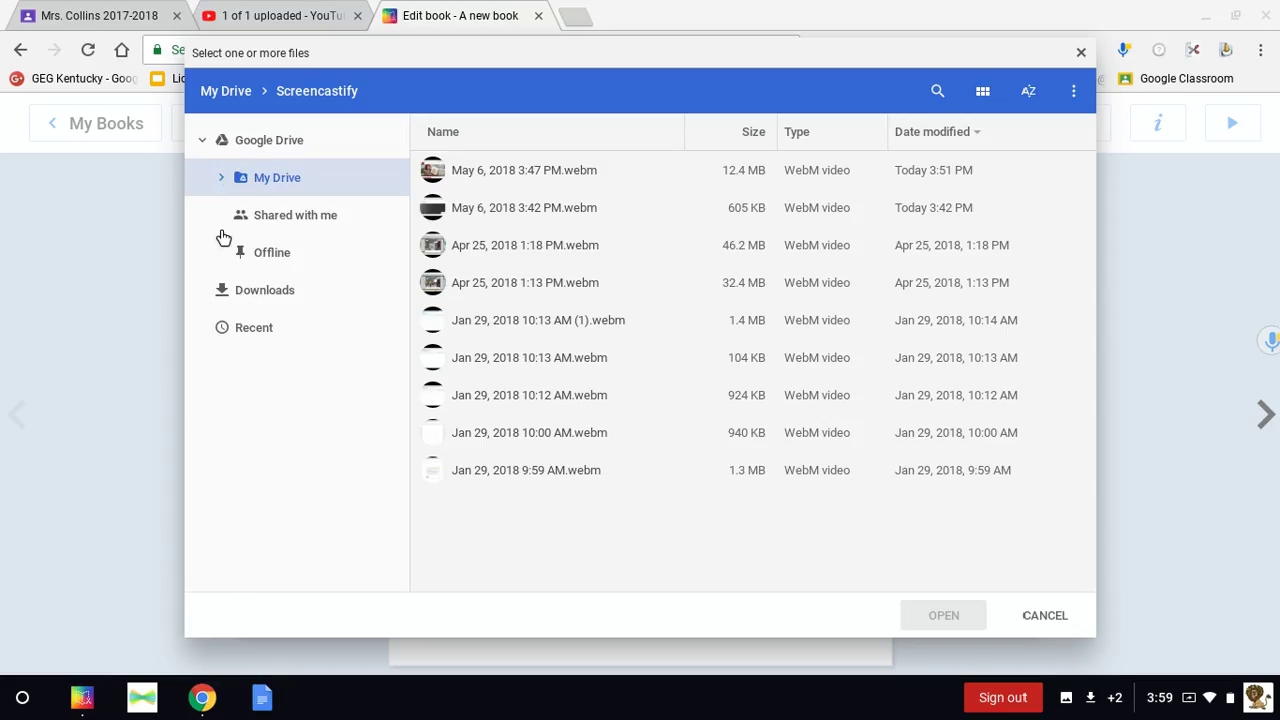
click(252, 298)
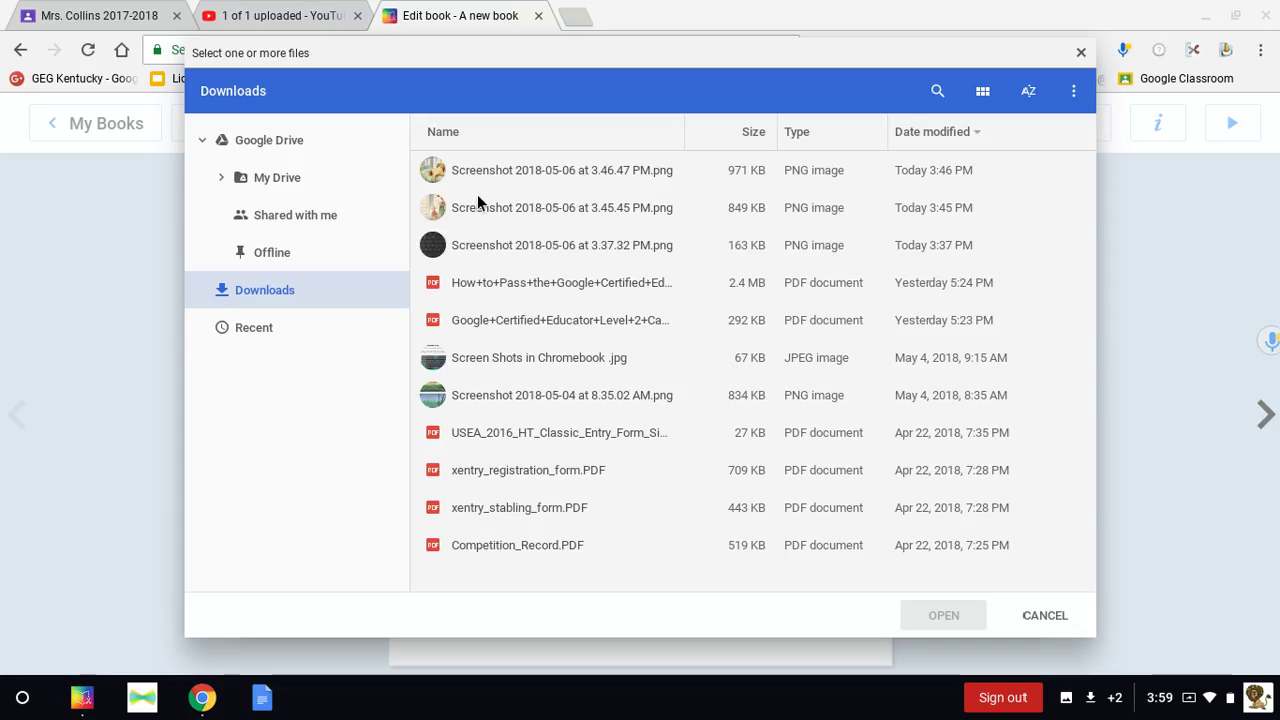
click(483, 215)
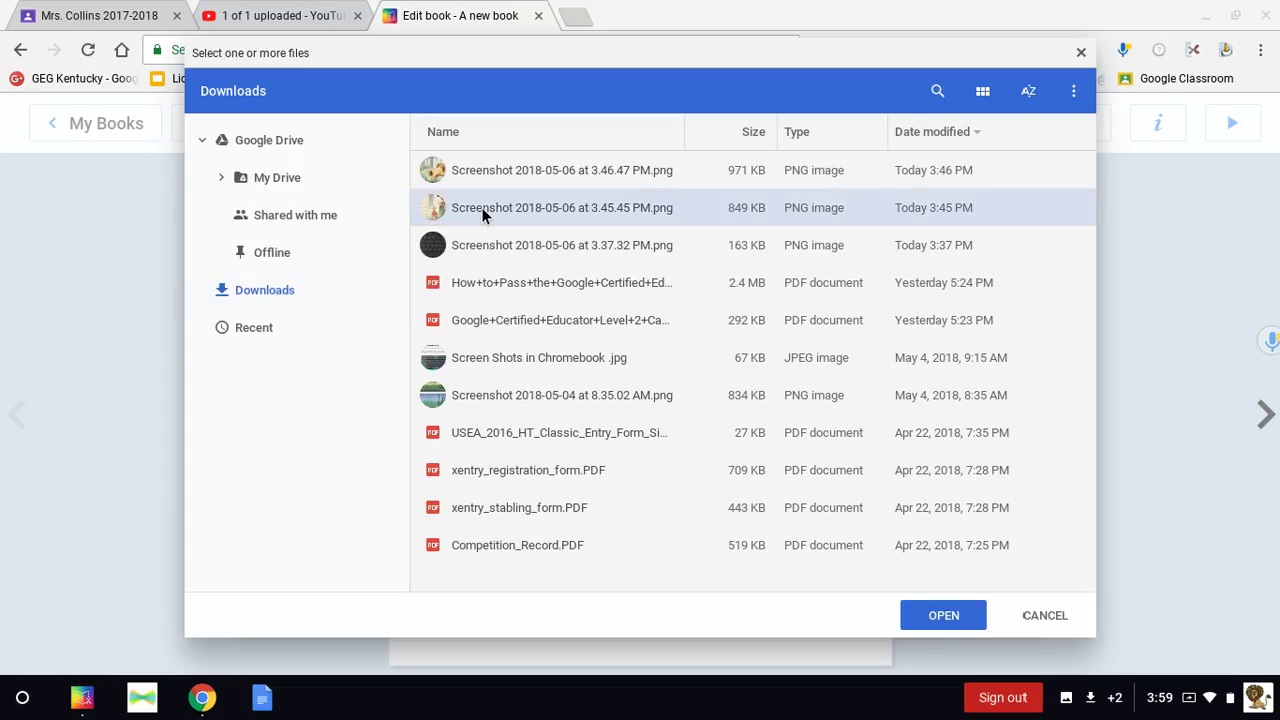
click(940, 615)
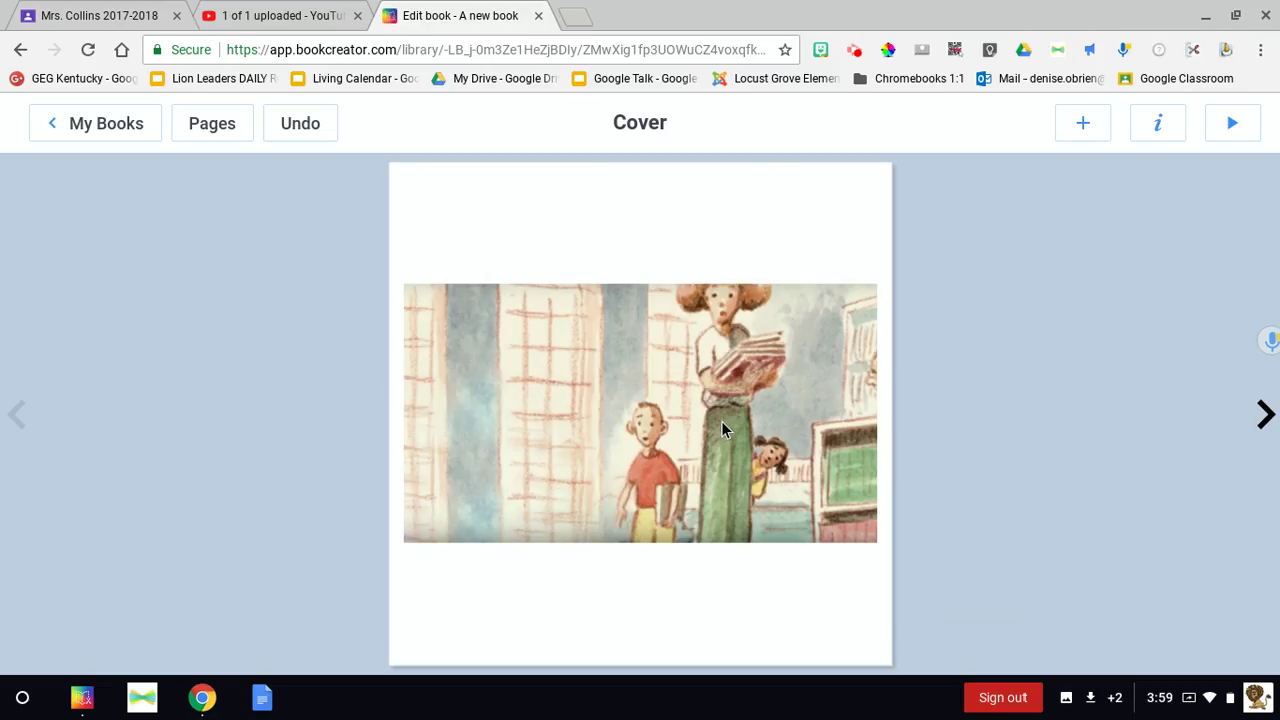
drag(724, 430, 725, 328)
Add the text "Now I can add text to go along with my illustration." to the cover and place it below the picture.
click(1083, 123)
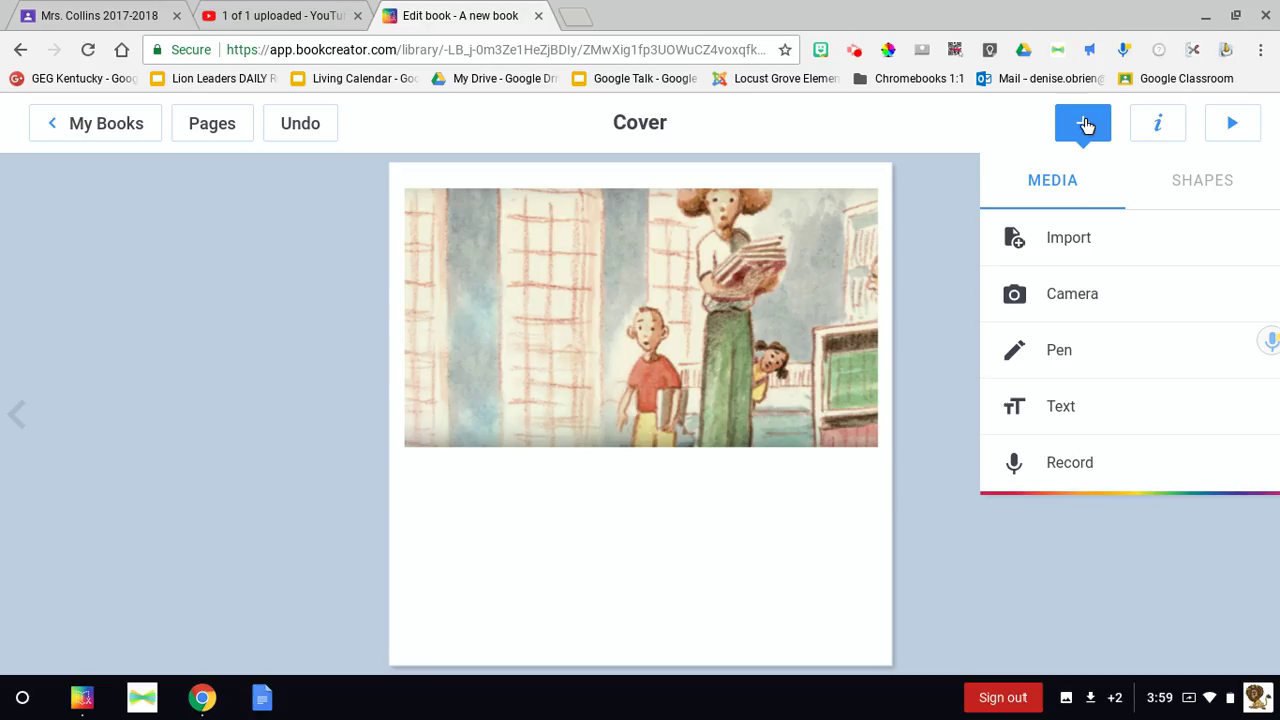
click(1060, 410)
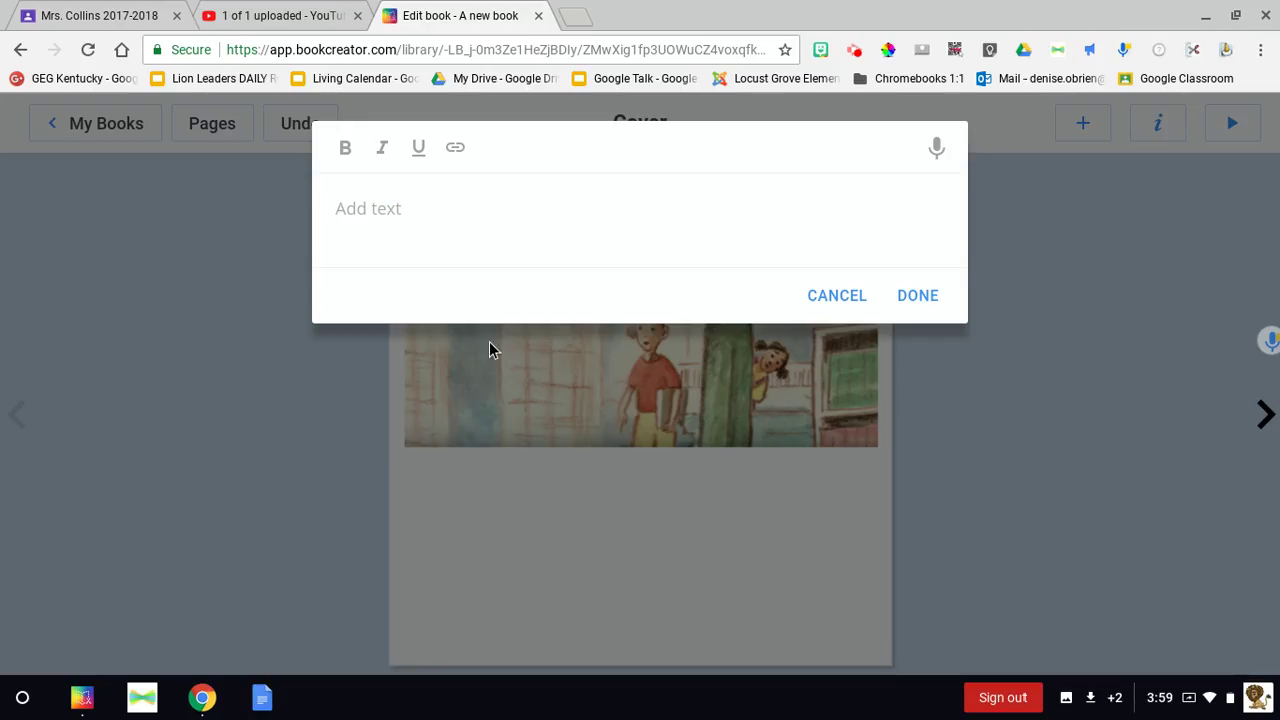
text(Now I can add text)
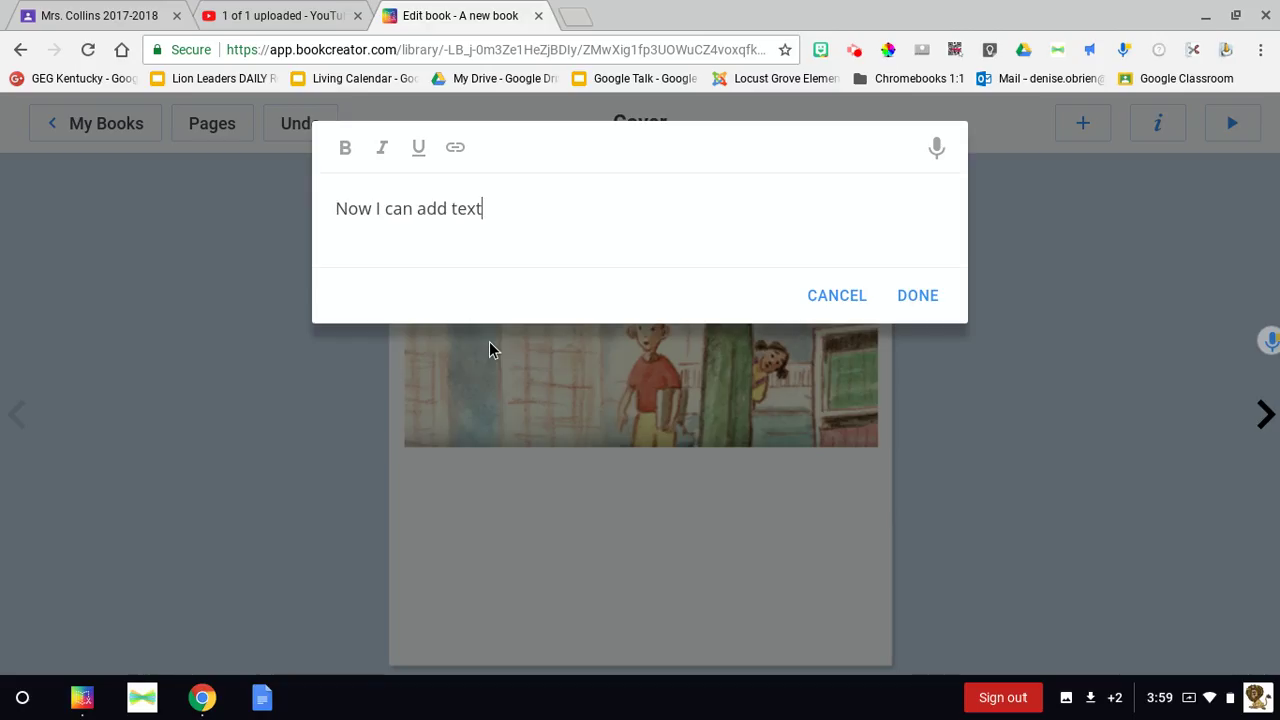
text(o go along with )
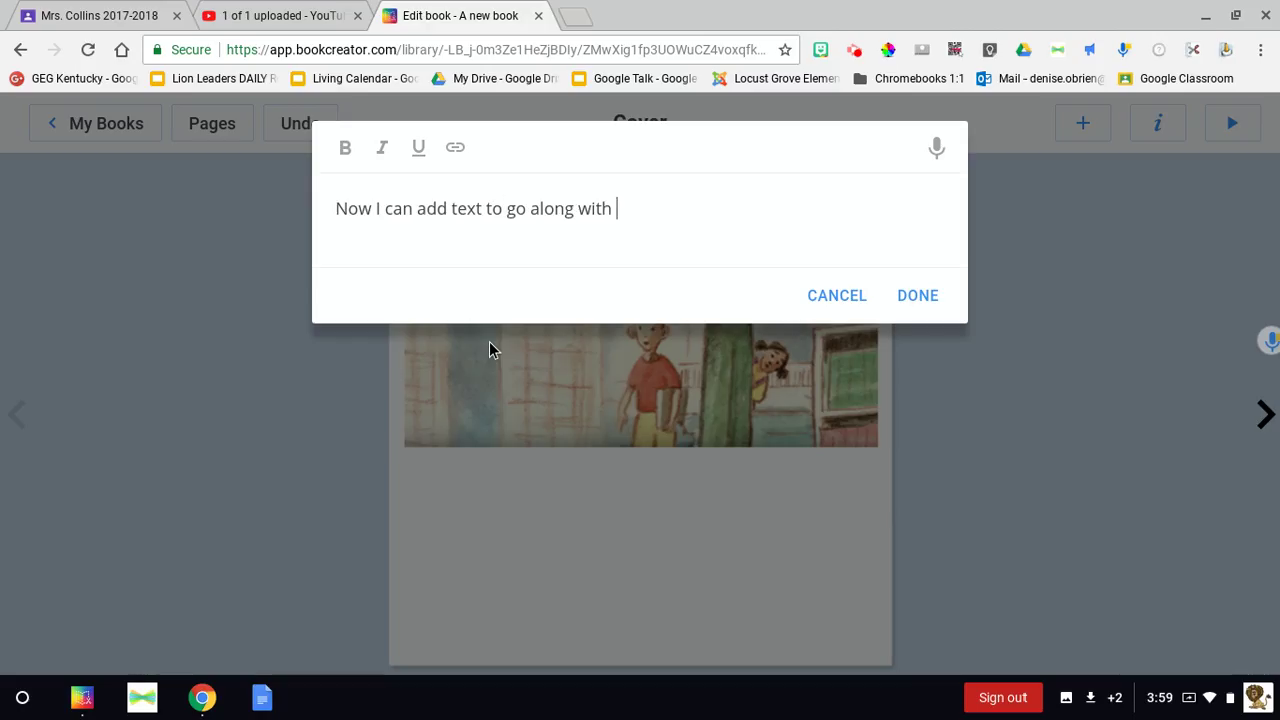
text(my illustration.)
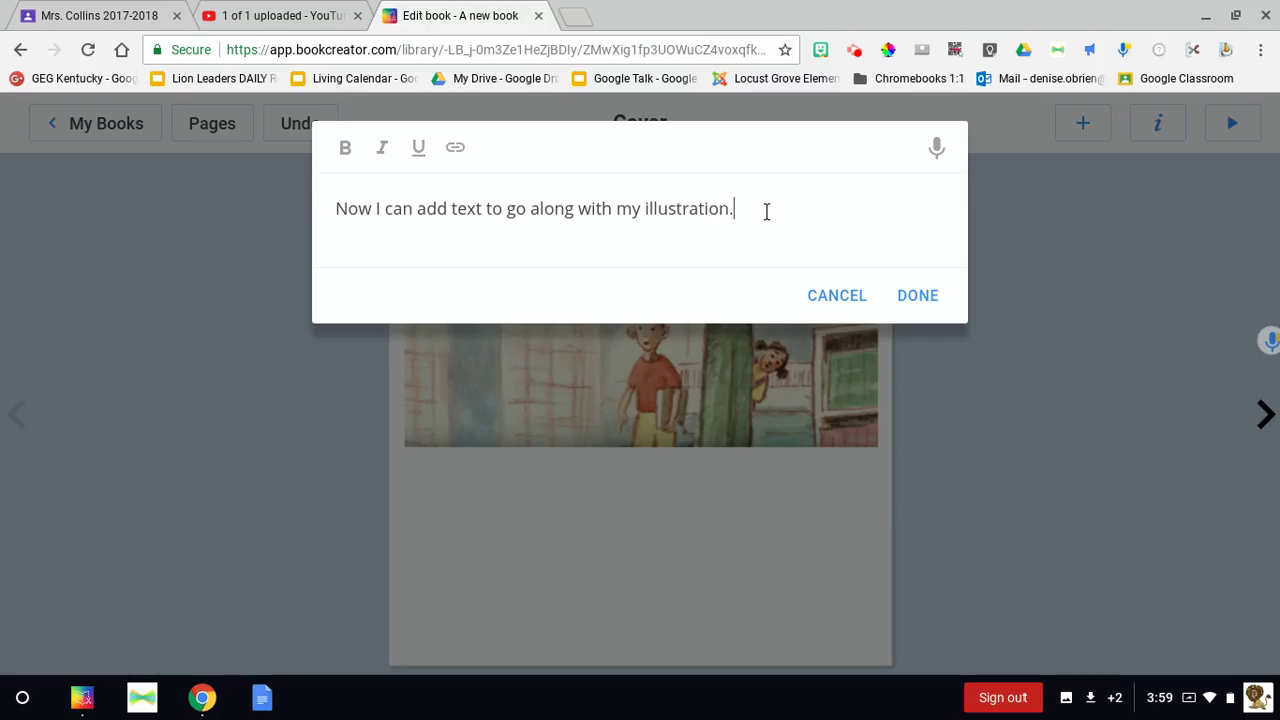
click(908, 300)
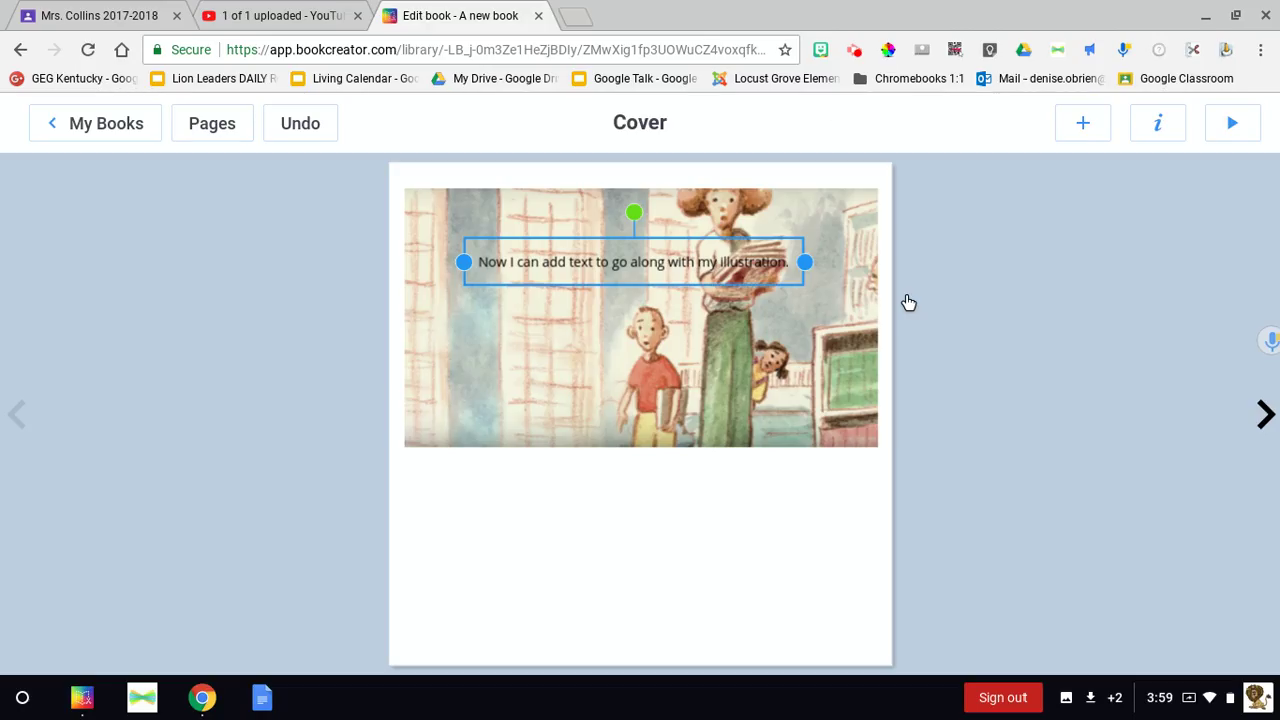
drag(737, 263, 751, 525)
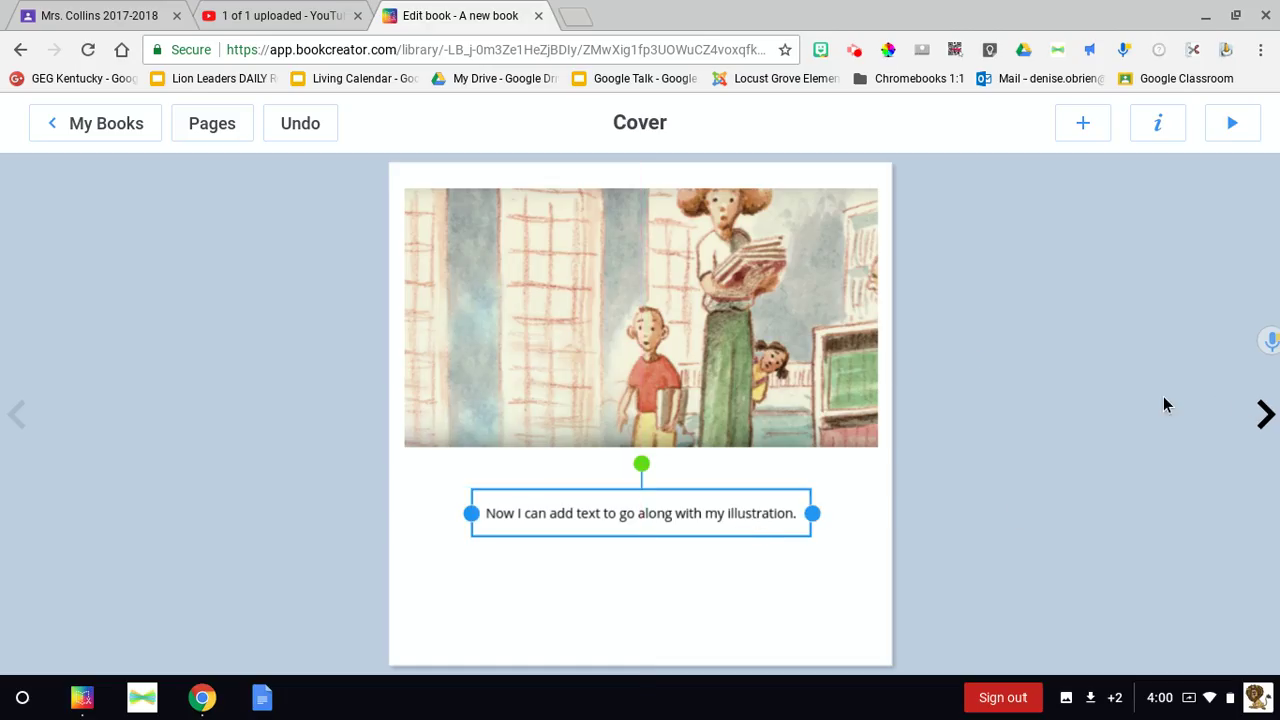
Import "Screenshot 2018-05-06 at 3.46.47 PM.png" from Downloads onto page 2 and move the picture to the lower part of the page.
click(1265, 416)
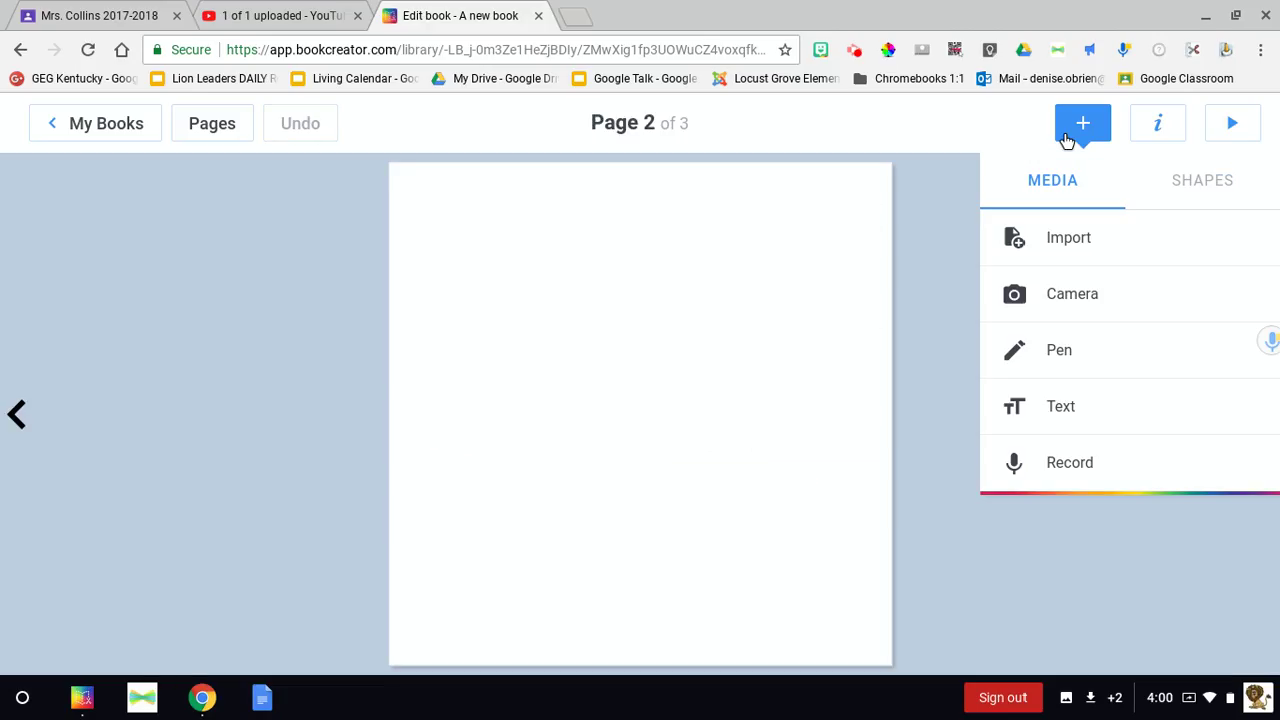
click(1068, 238)
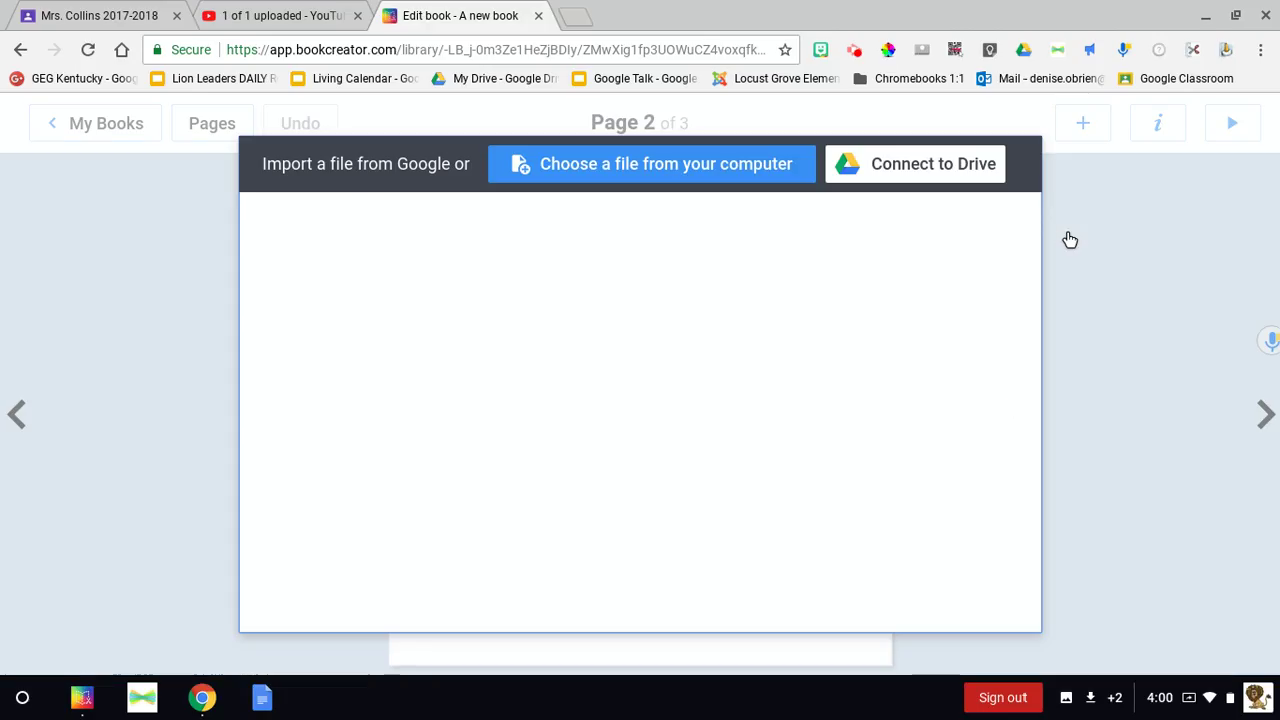
click(669, 165)
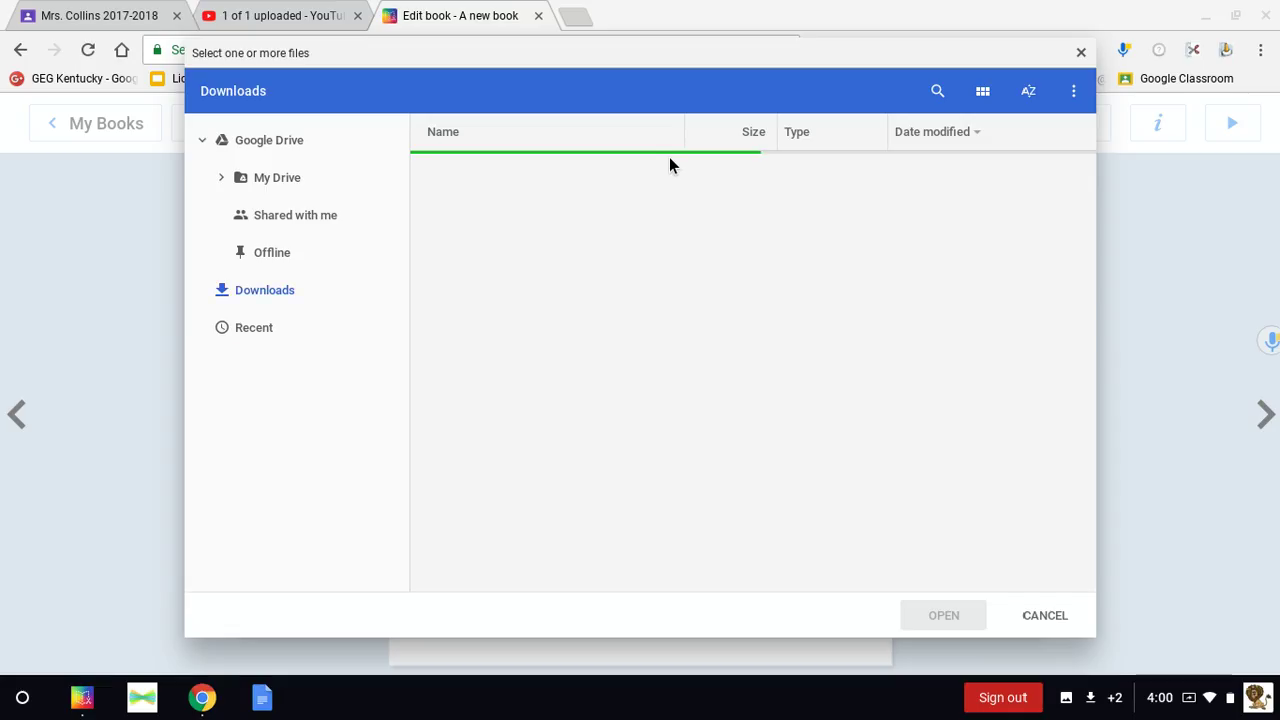
click(261, 297)
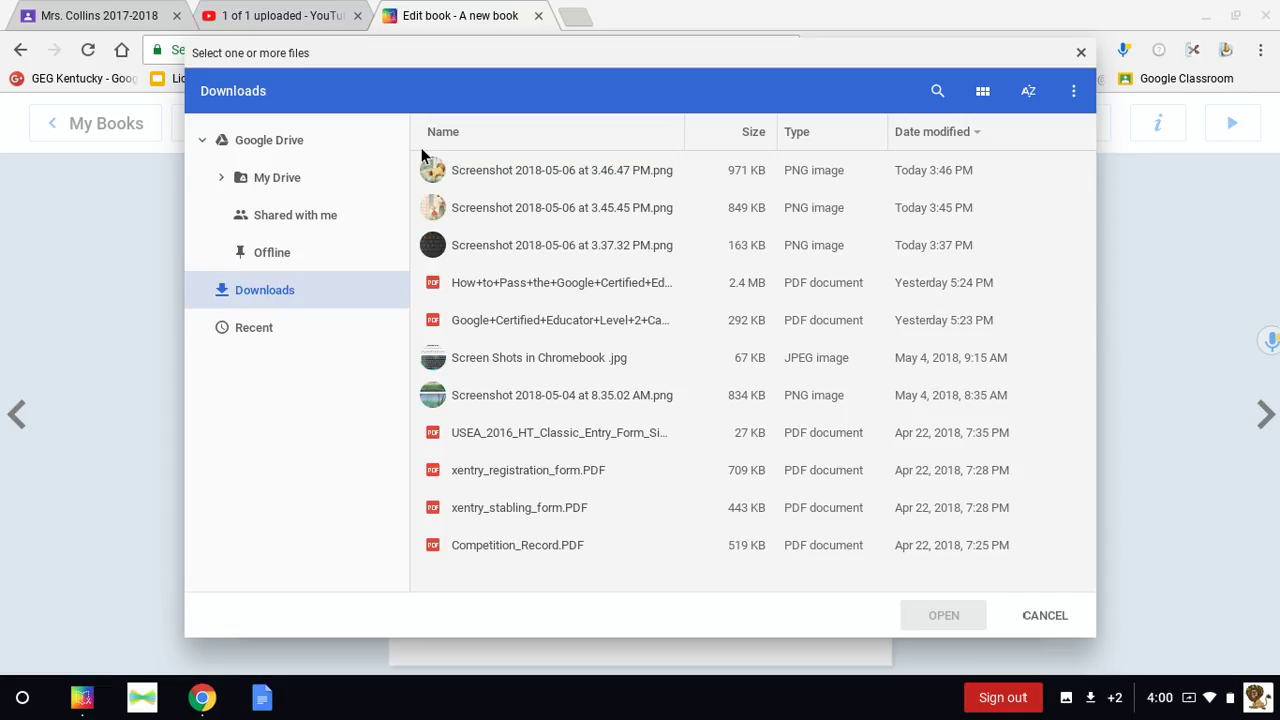
click(467, 170)
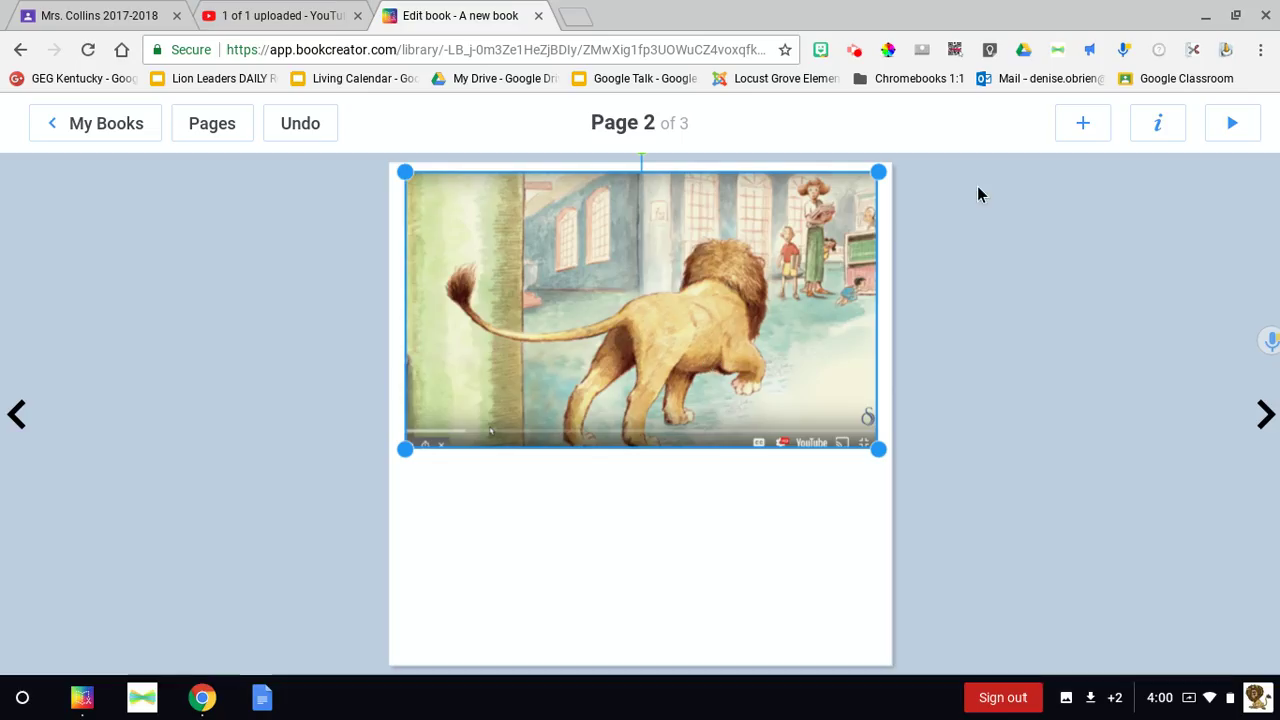
drag(706, 218, 710, 409)
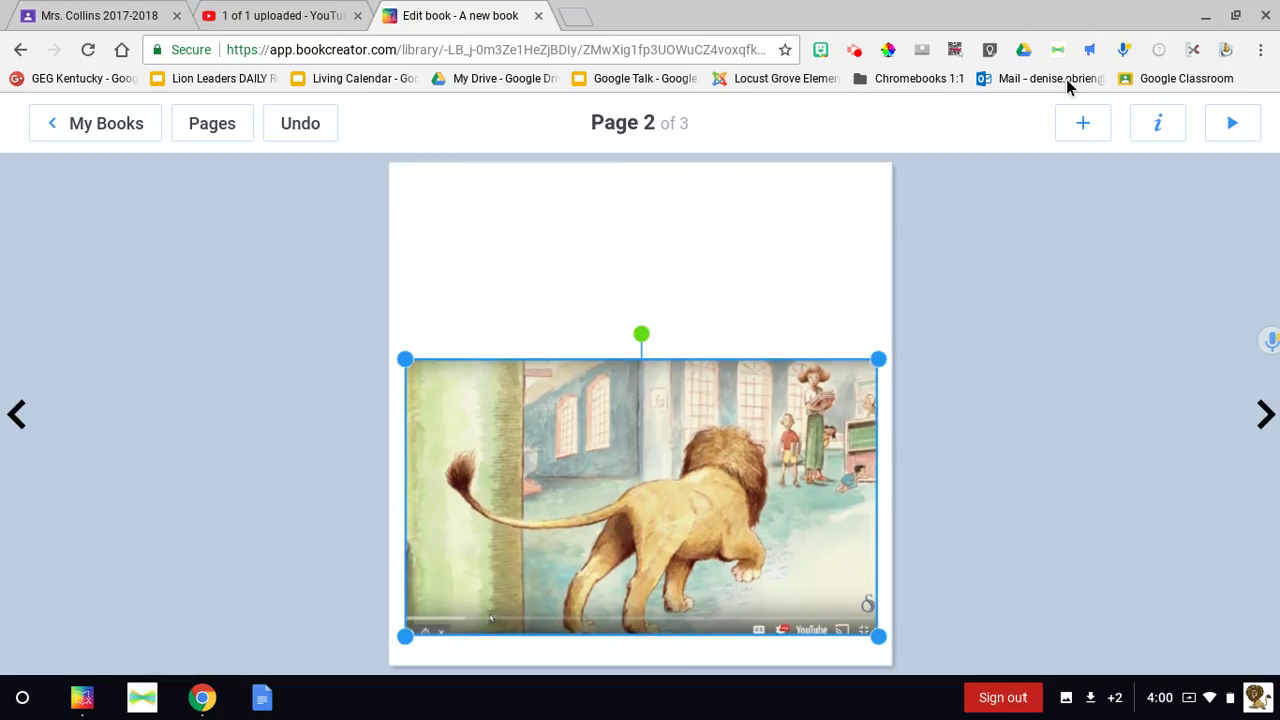
Add the text "The lion is walking towards the librarian." to page 2.
click(1080, 119)
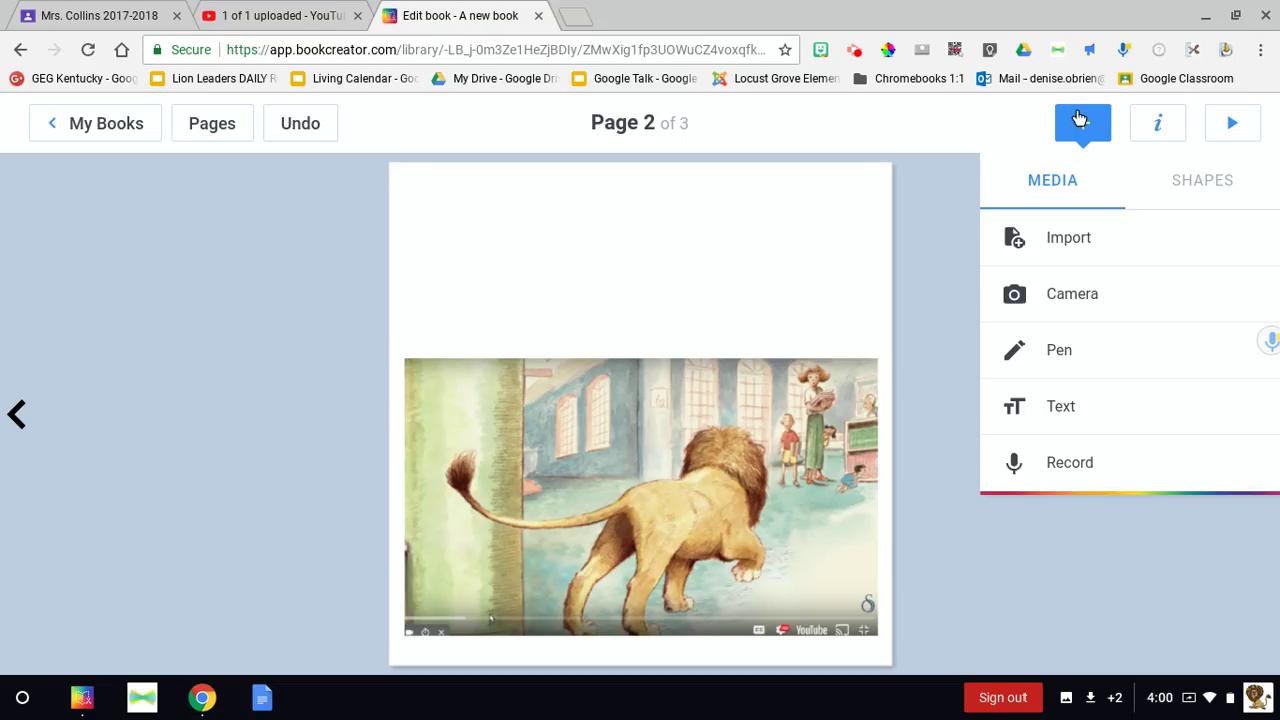
click(1069, 412)
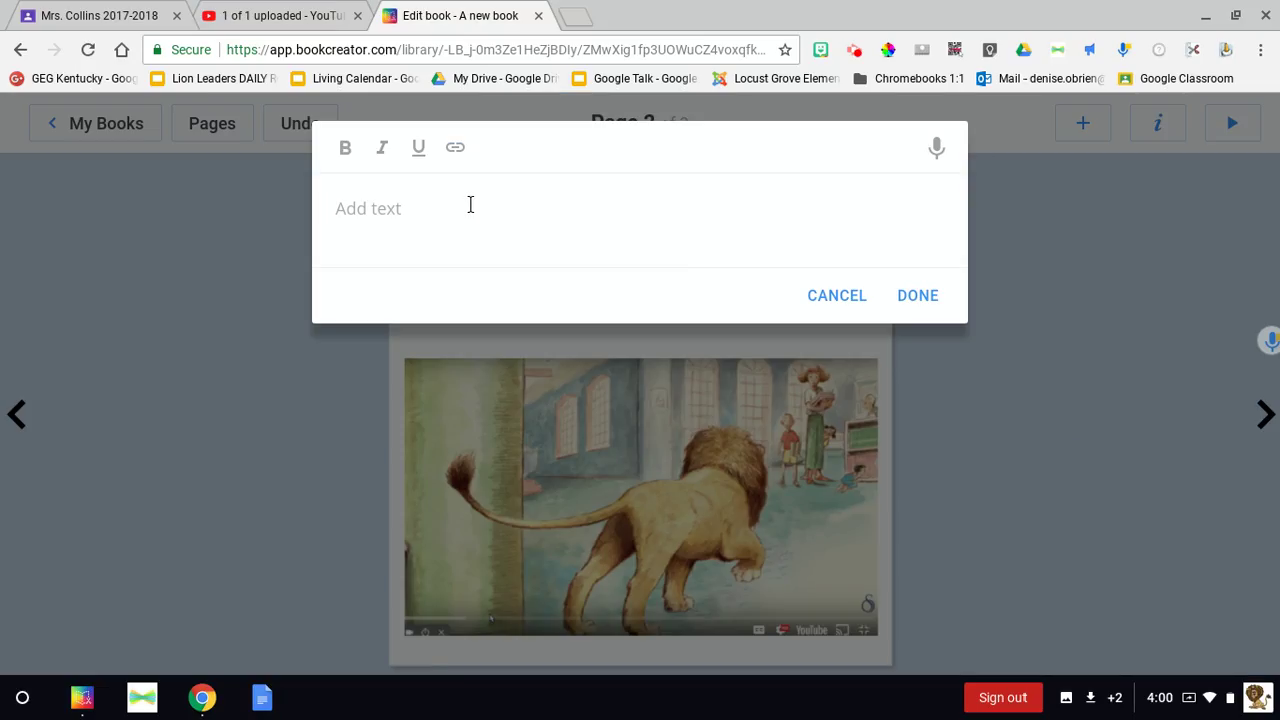
text(The Lio)
key(BackSpace)
text(on is walk)
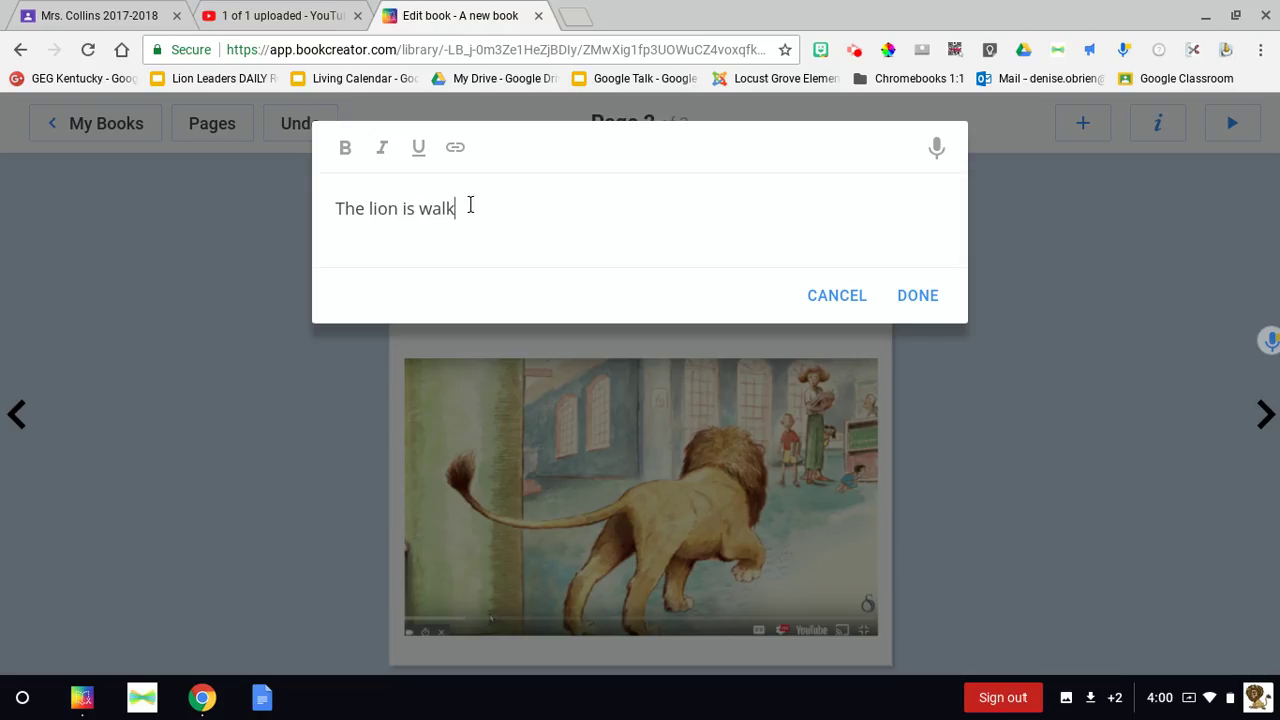
text(ing towards t)
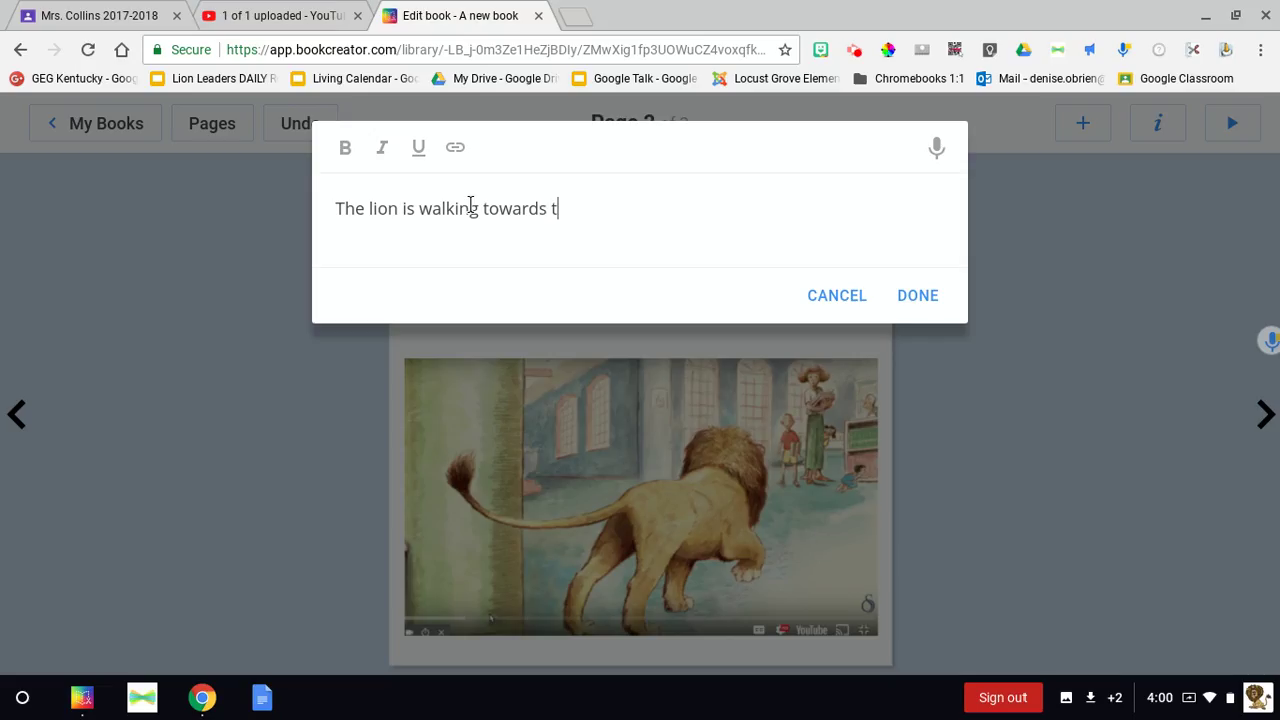
text(he librarian)
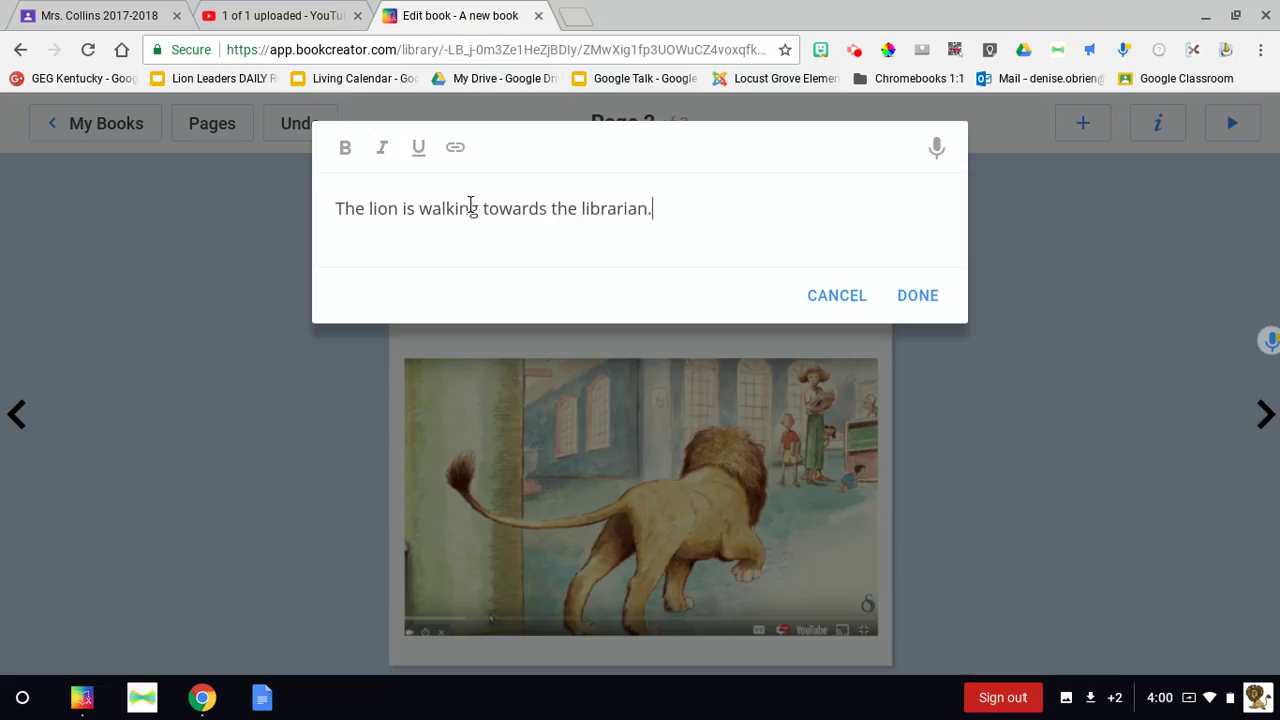
text(.)
click(905, 300)
Place the lion sentence in the blank area above the picture on page 2.
drag(712, 270, 800, 286)
double_click(713, 290)
click(913, 296)
click(748, 249)
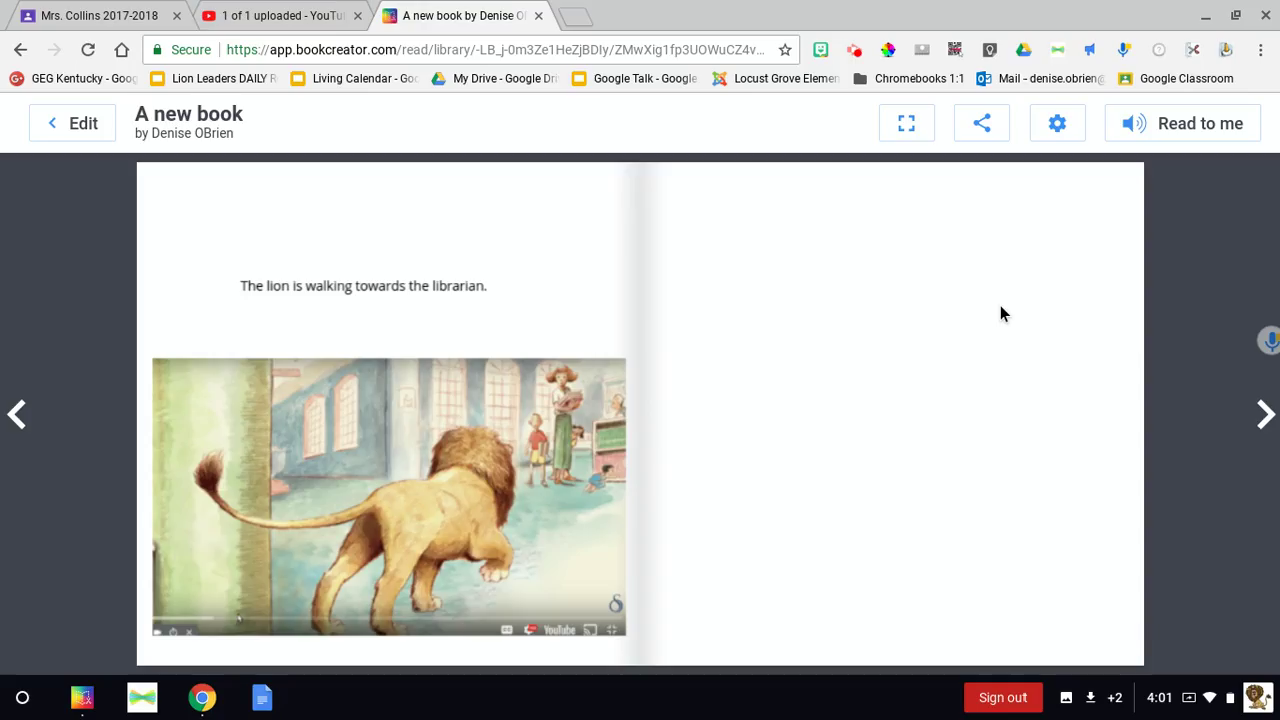
Page back and forth between the cover and page 2 in the book preview, and return to editing at the cover.
click(17, 414)
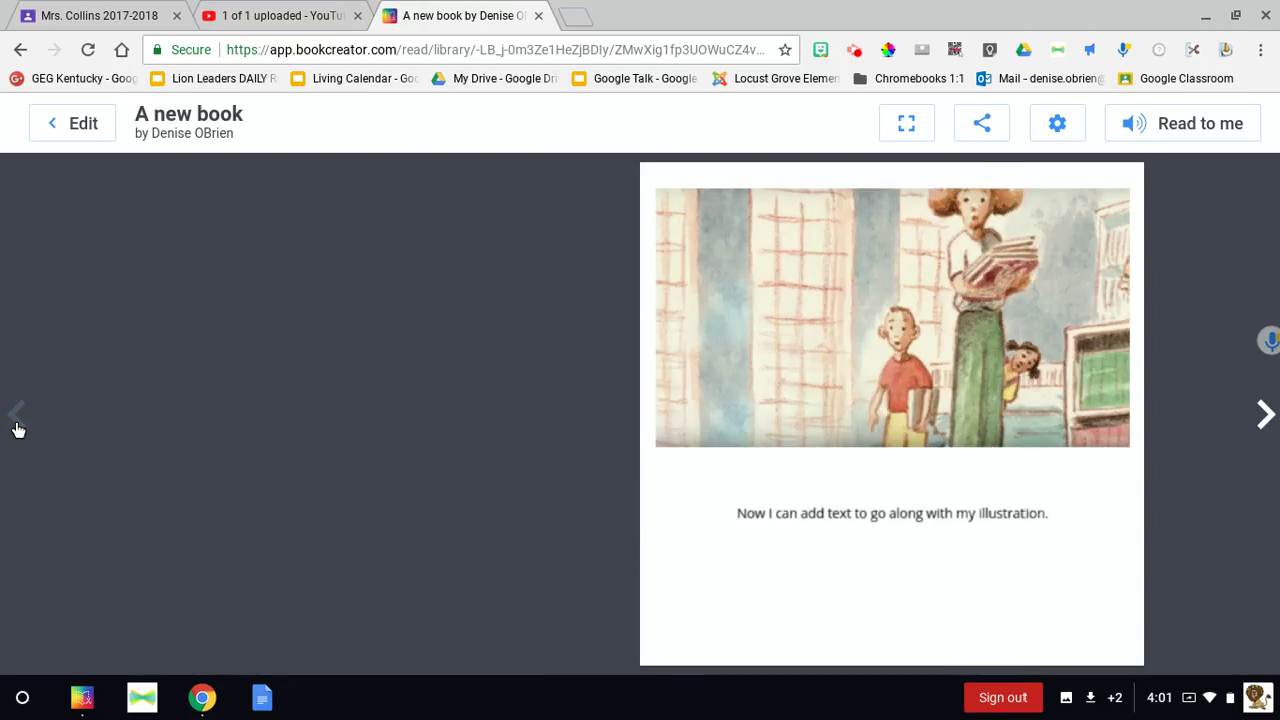
click(1262, 418)
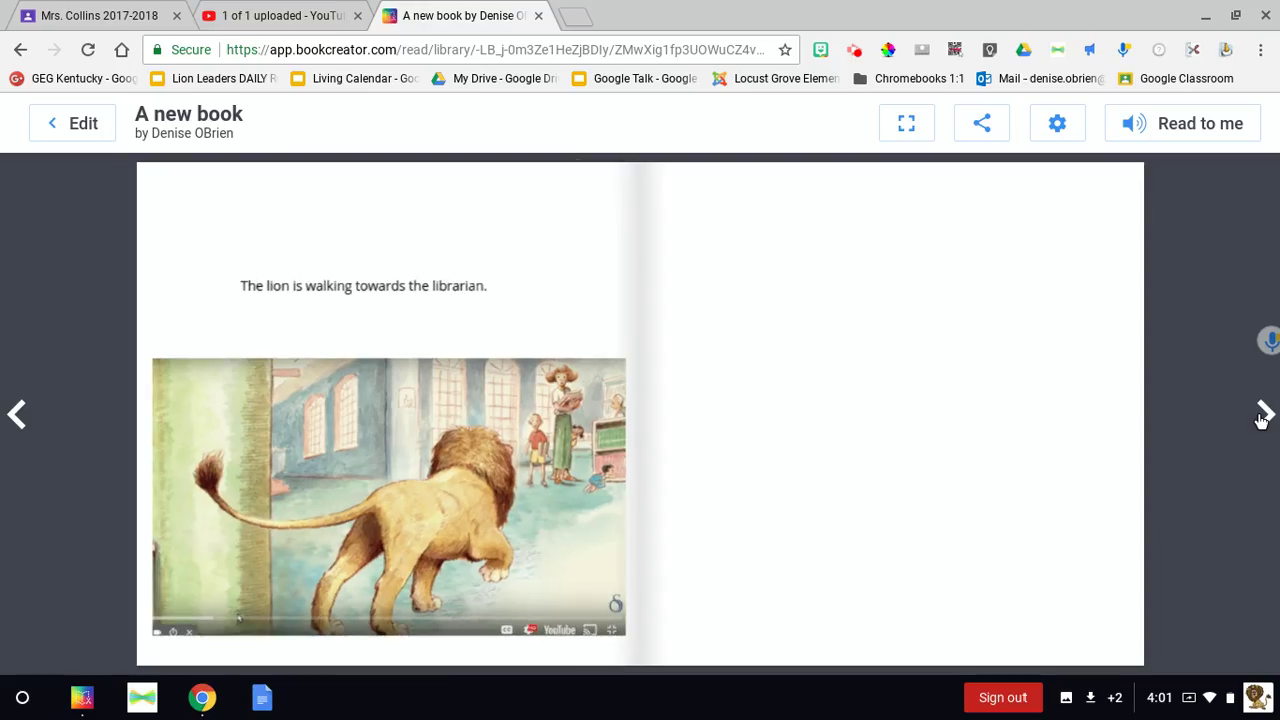
click(18, 416)
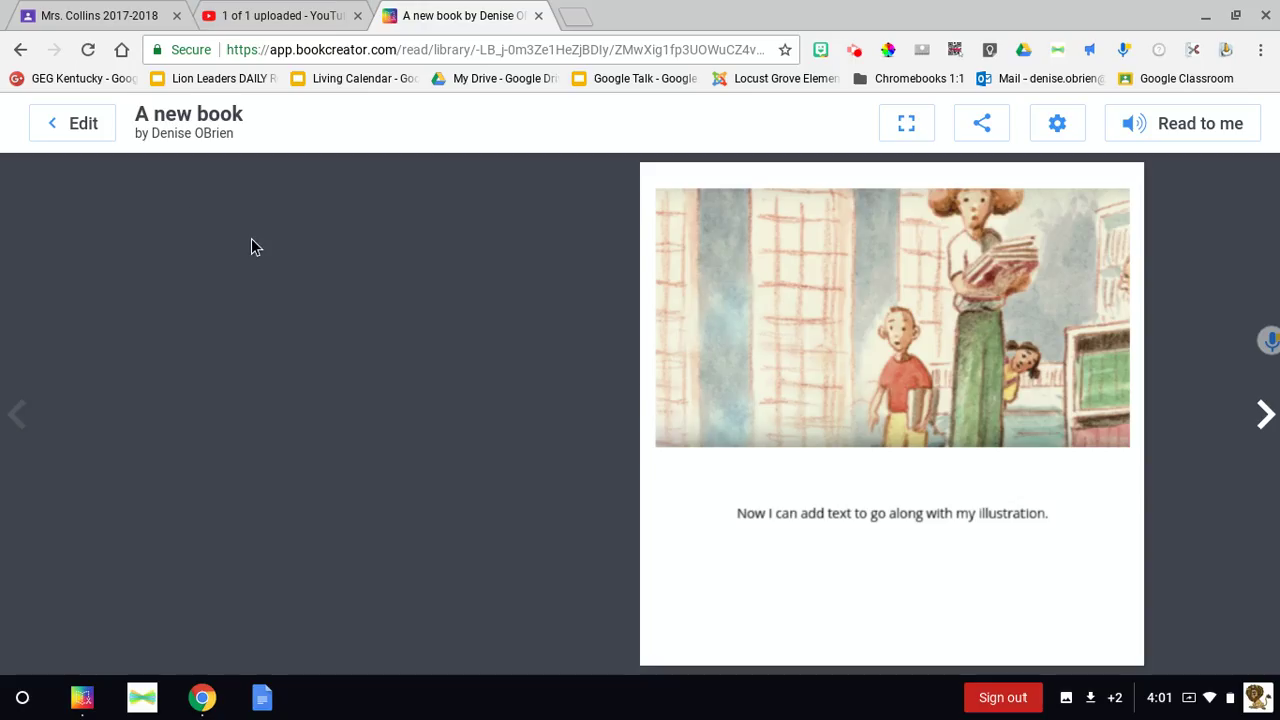
click(52, 130)
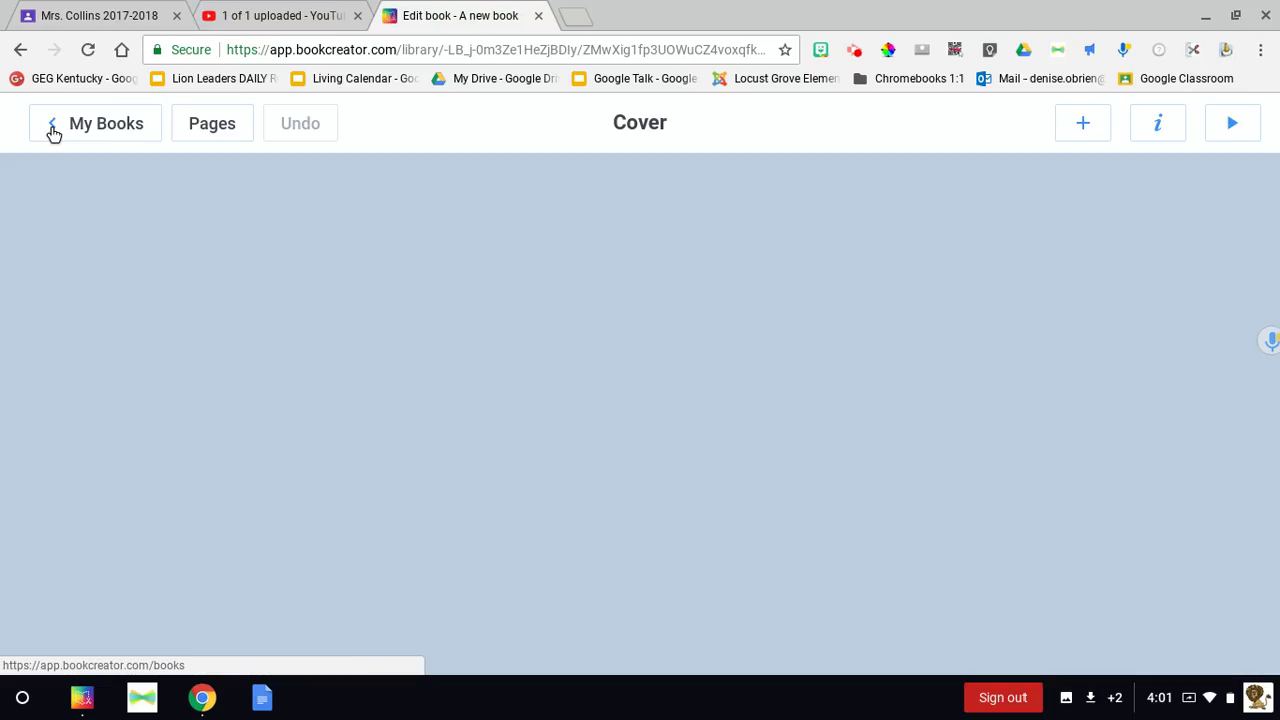